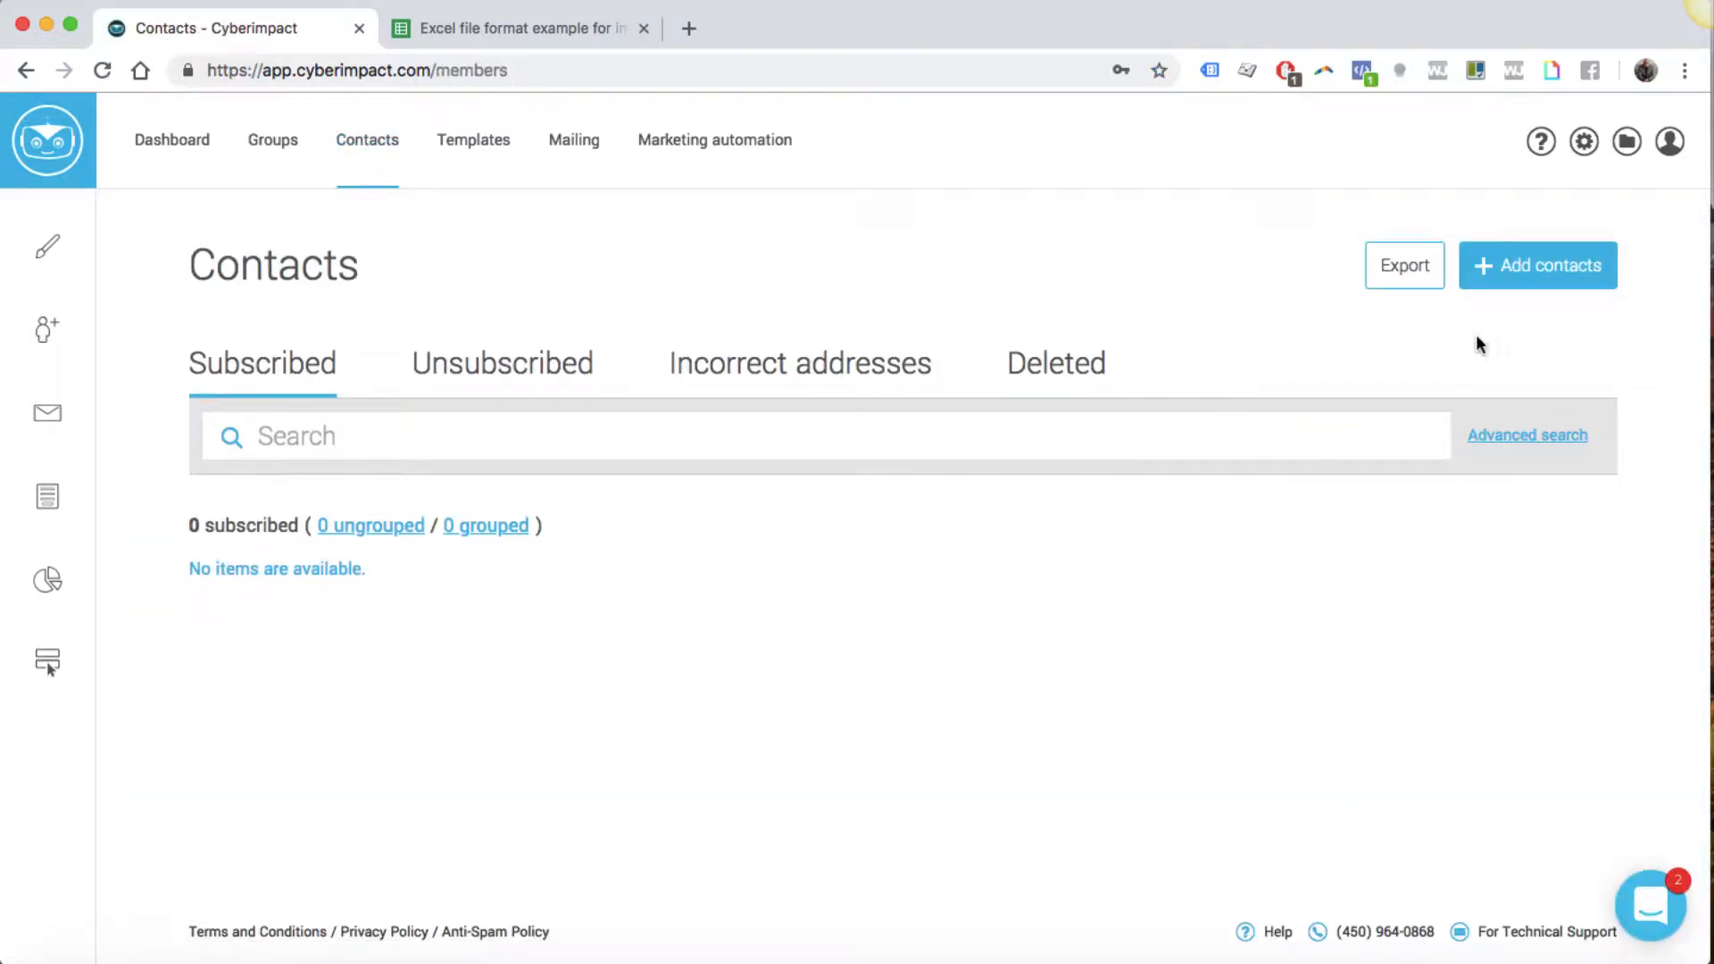
Step: Start adding contacts by importing a contacts list
left_click(1515, 277)
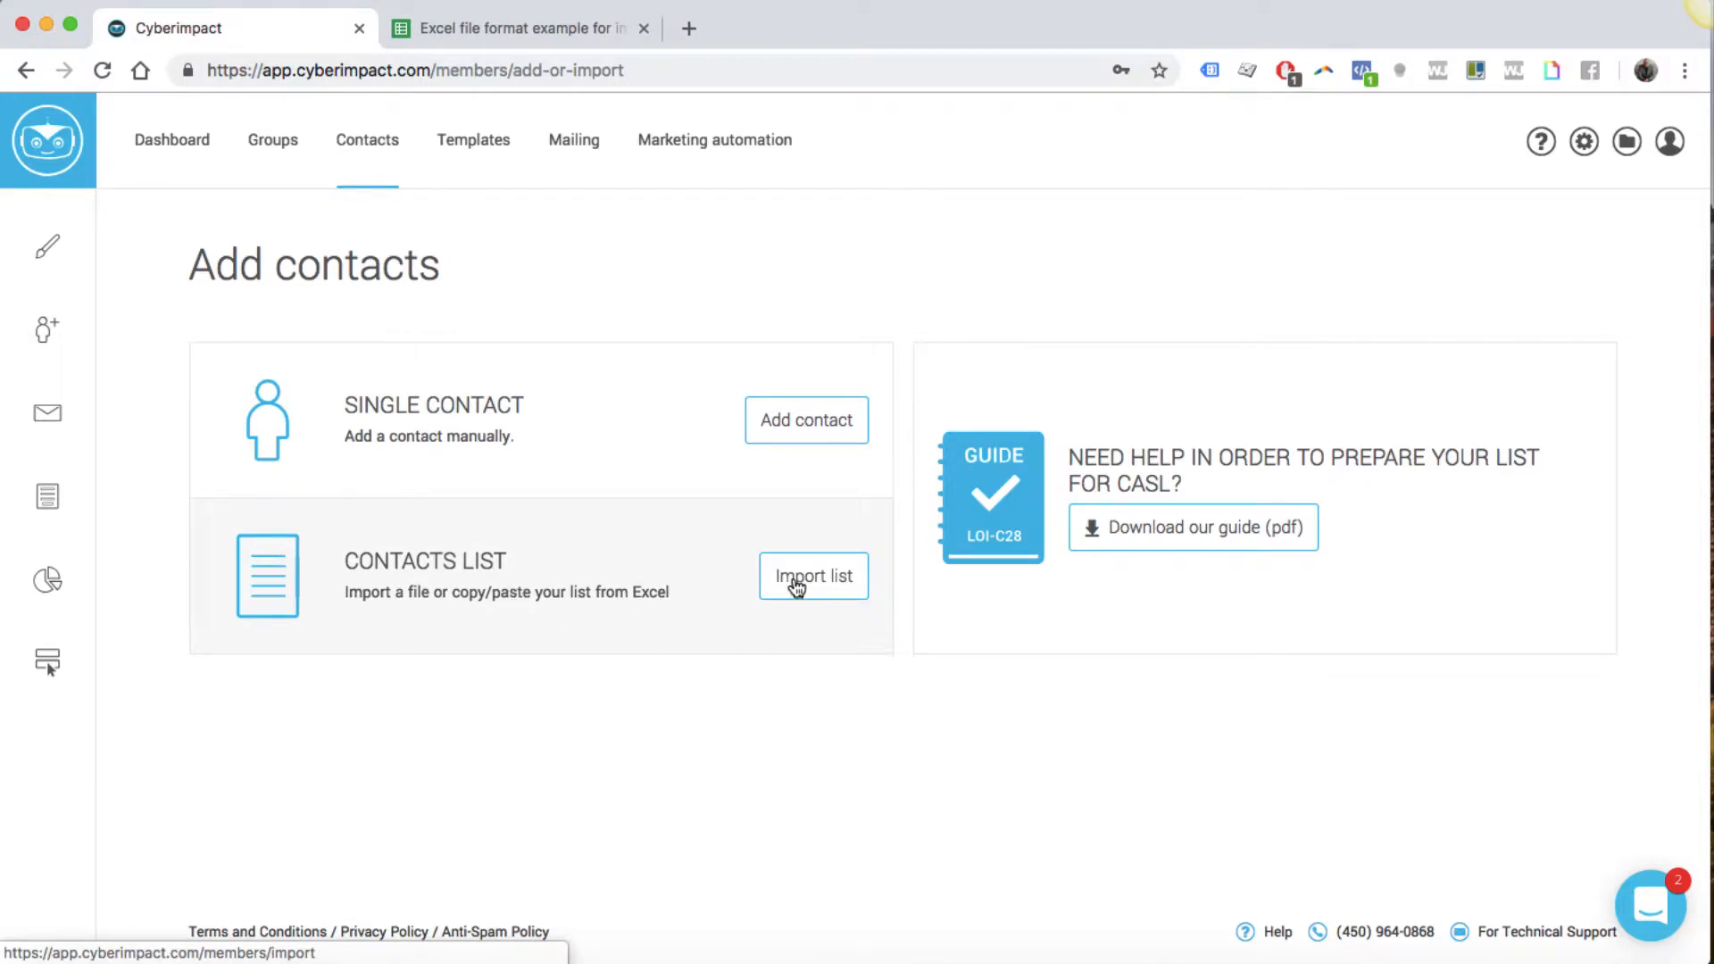
left_click(797, 587)
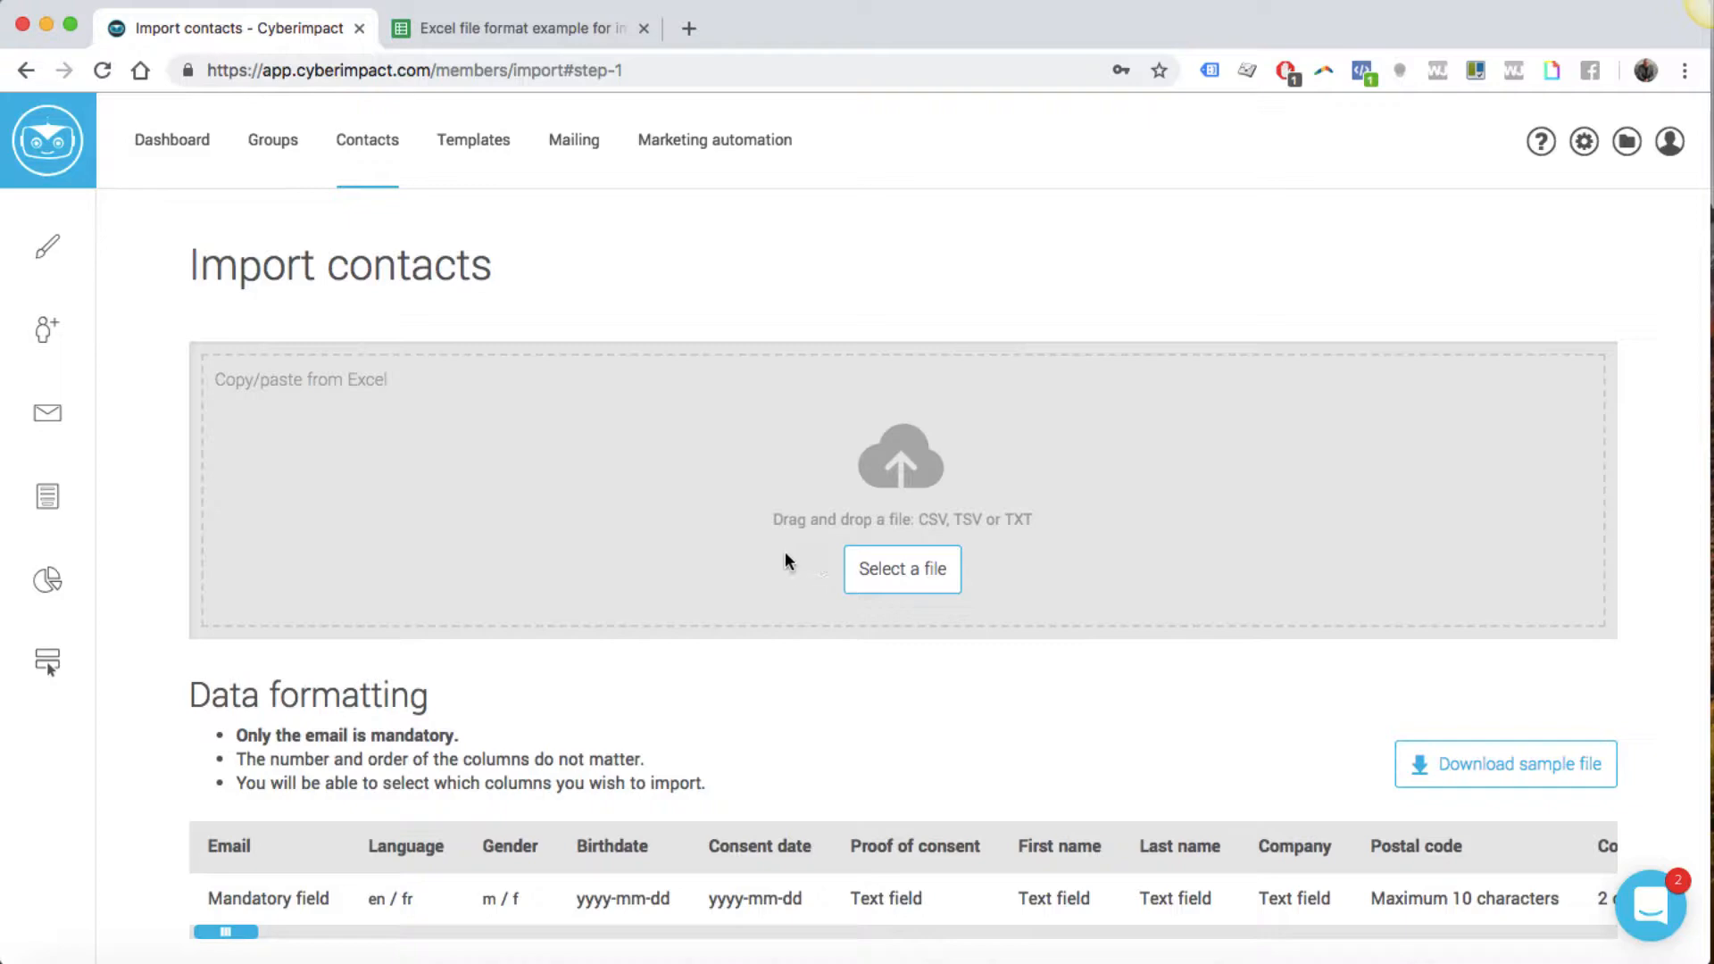
Step: Switch to the example Google Sheets file and review its import columns and required formats for language, gender, dates and country
left_click(518, 28)
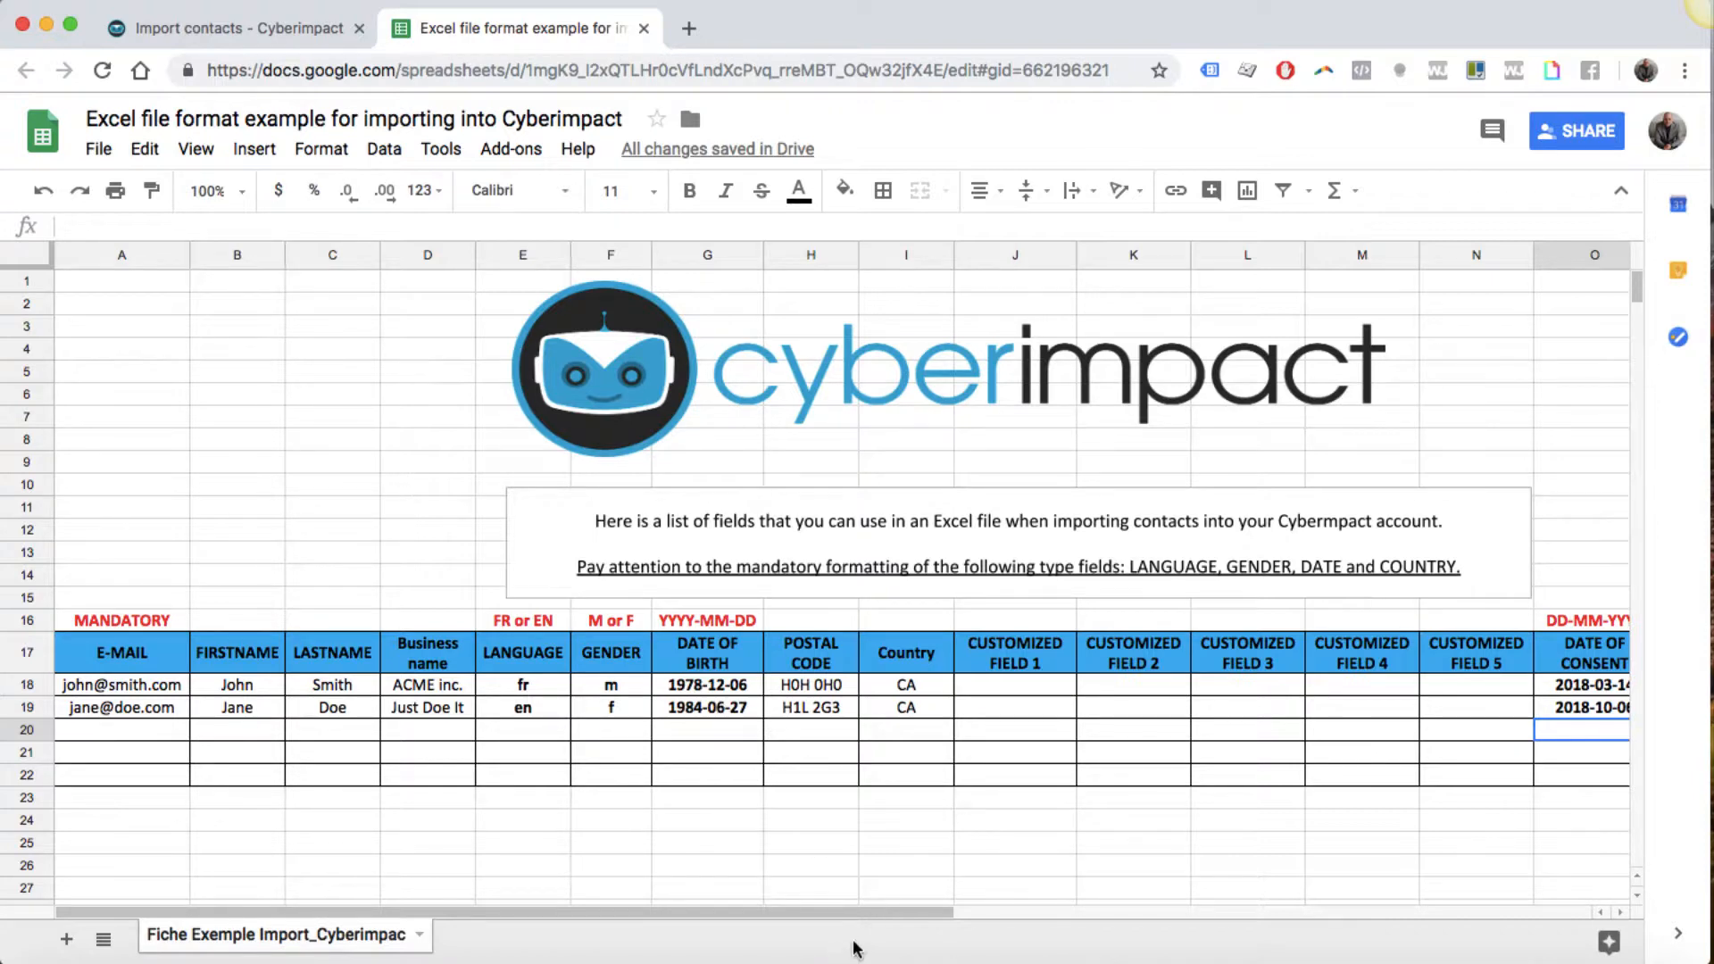
left_click_drag(859, 912, 1088, 920)
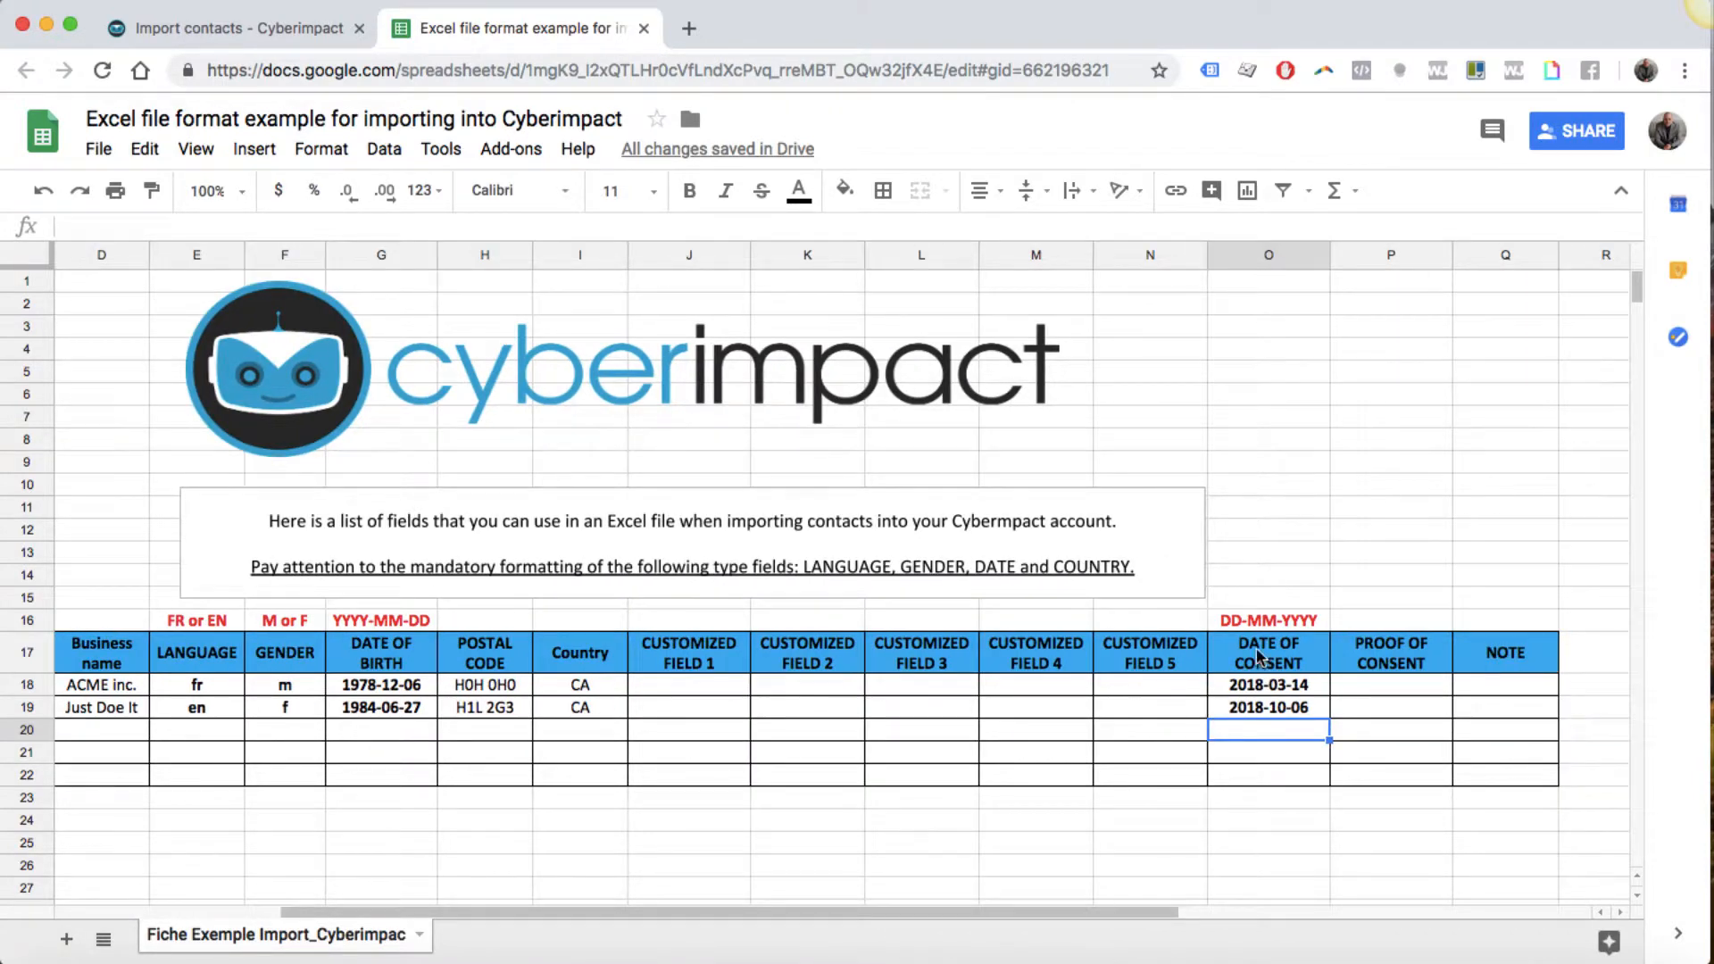
left_click(1239, 808)
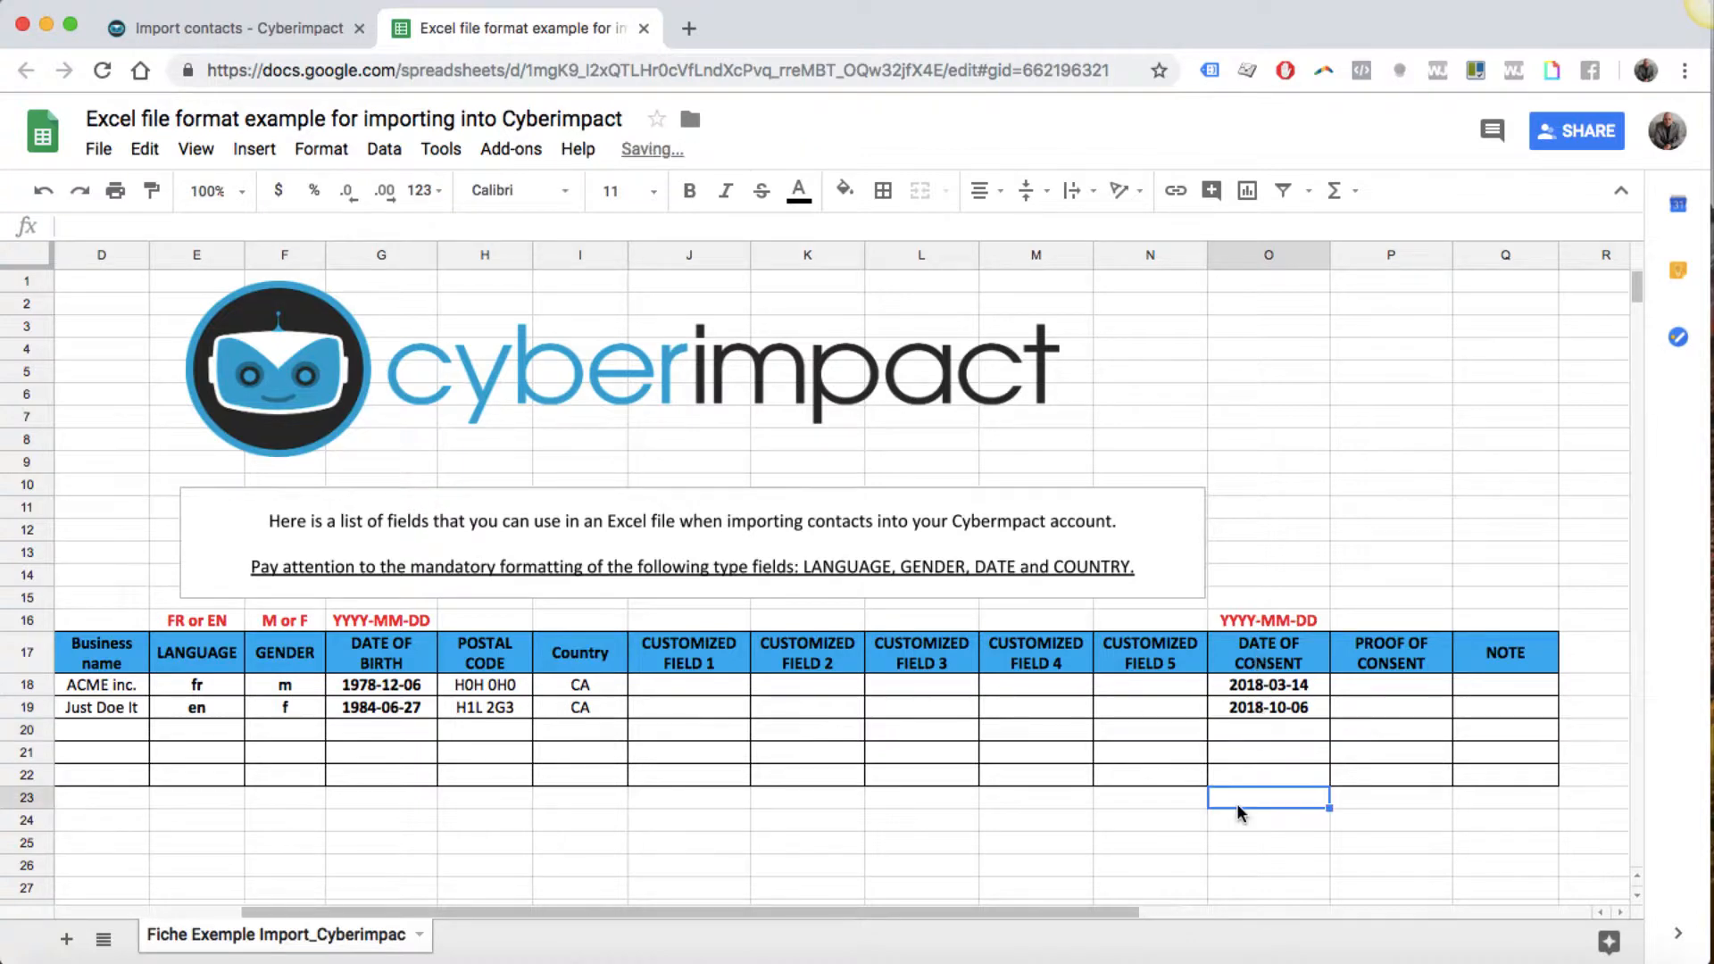
left_click(1299, 621)
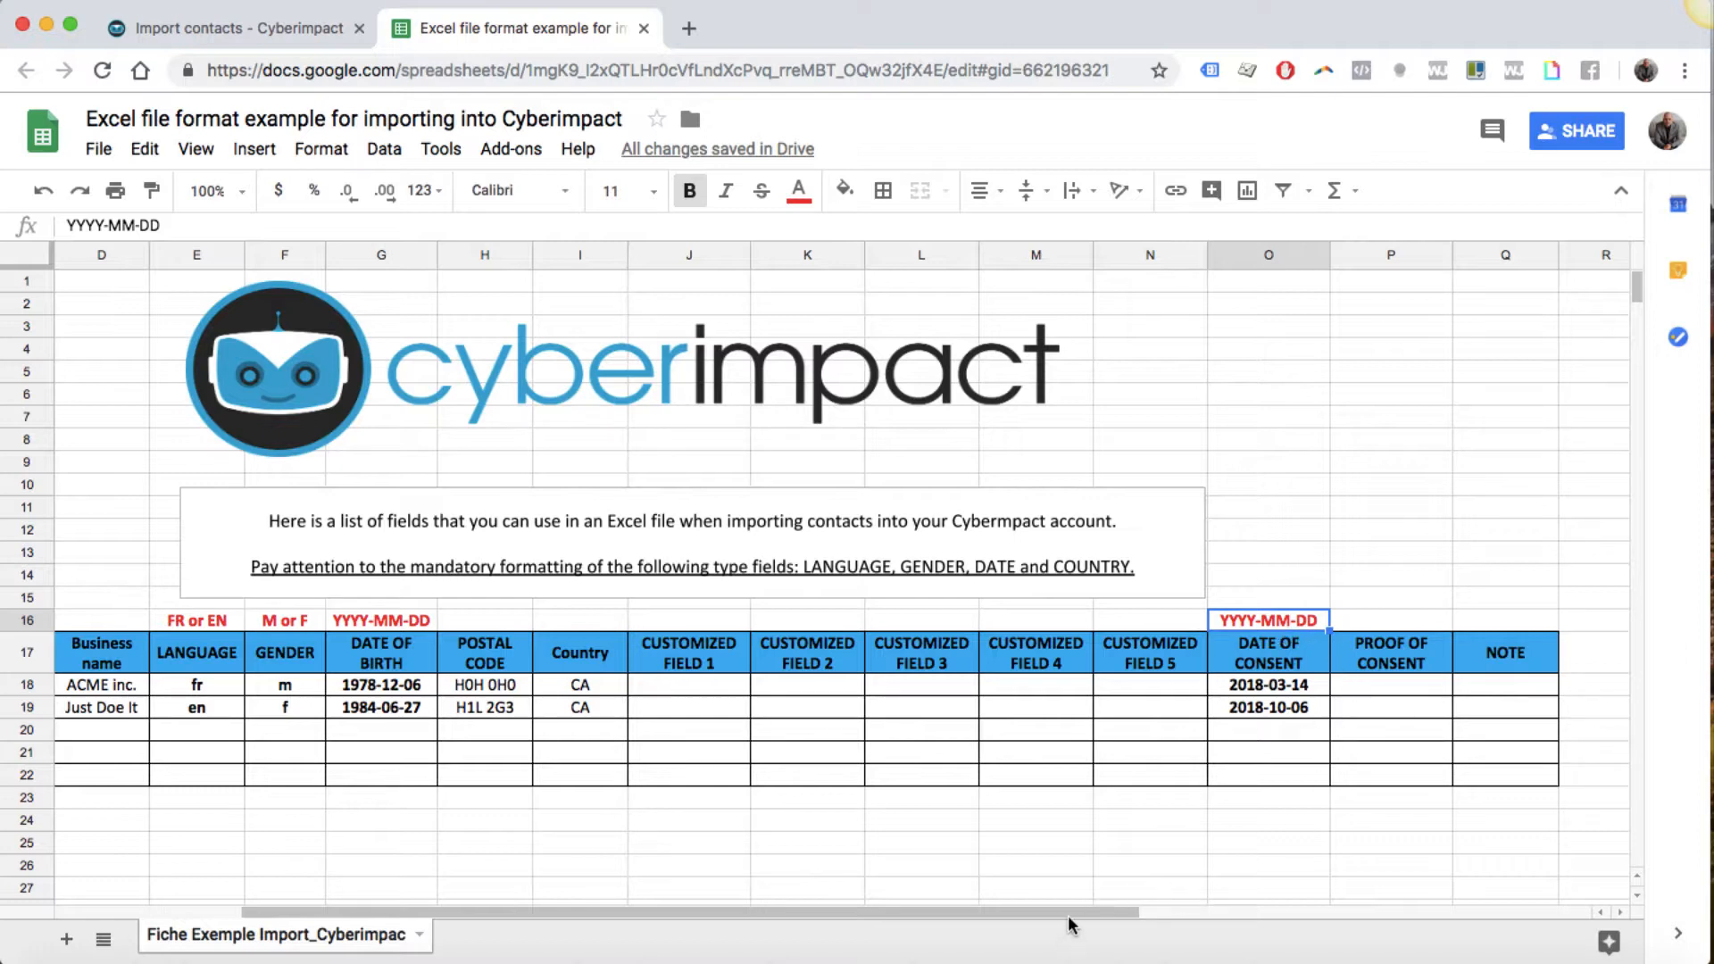
left_click_drag(1068, 912, 834, 913)
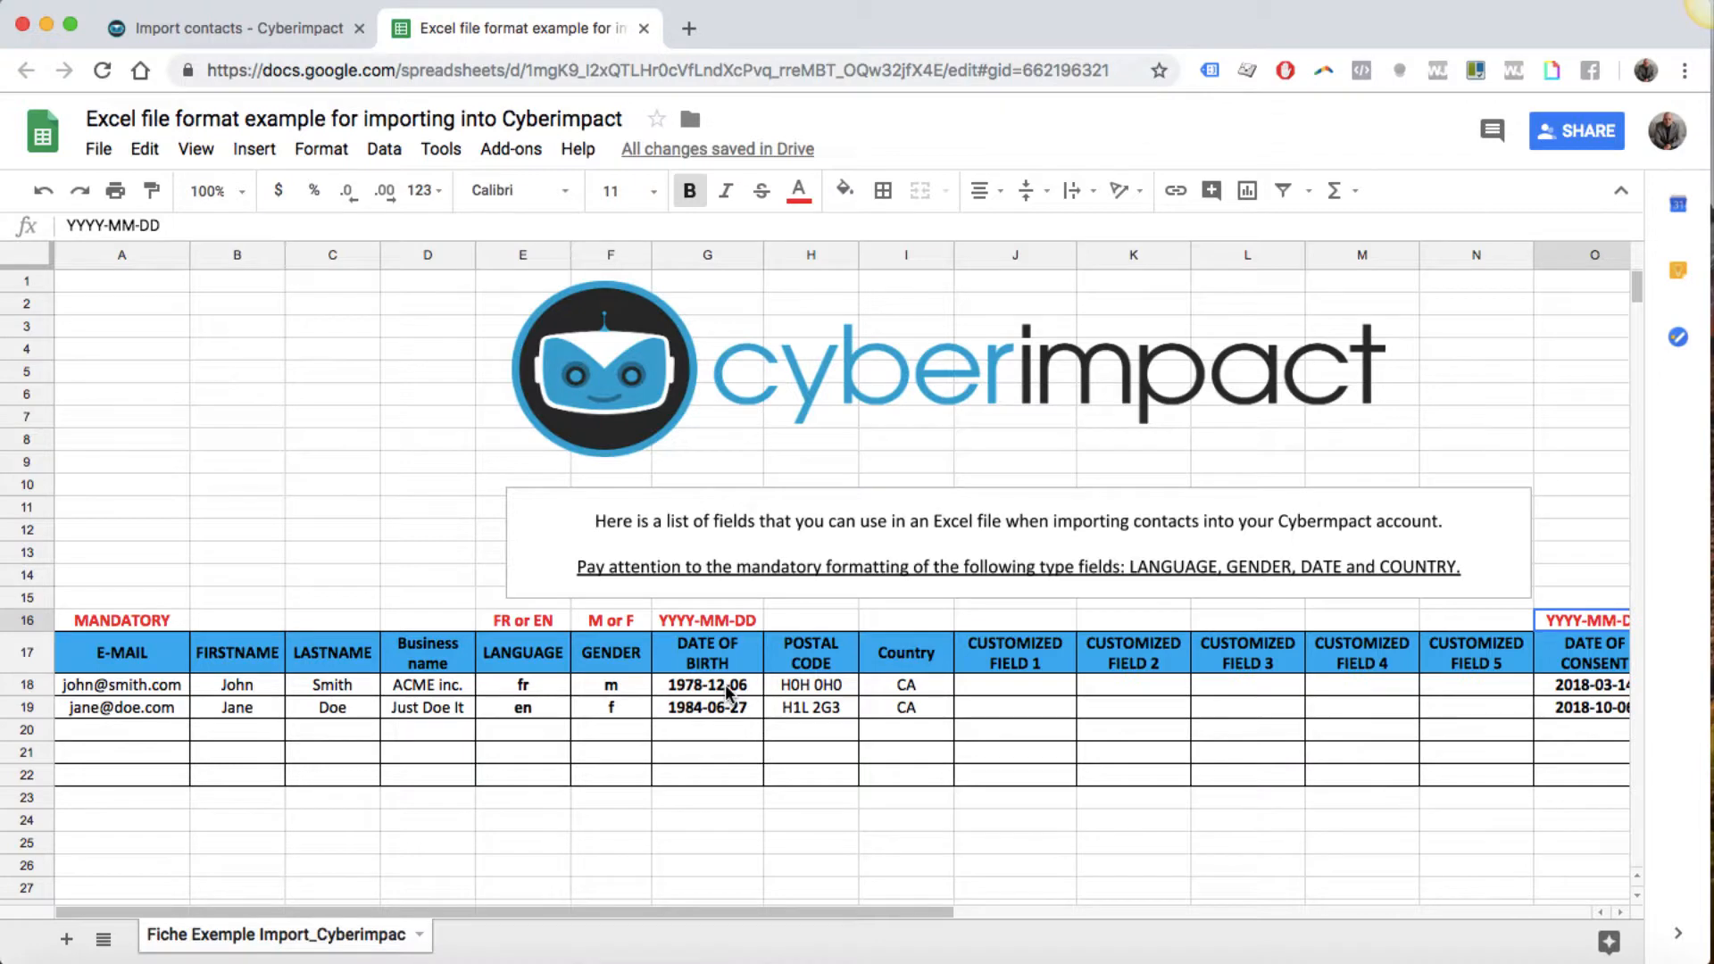
left_click(898, 686)
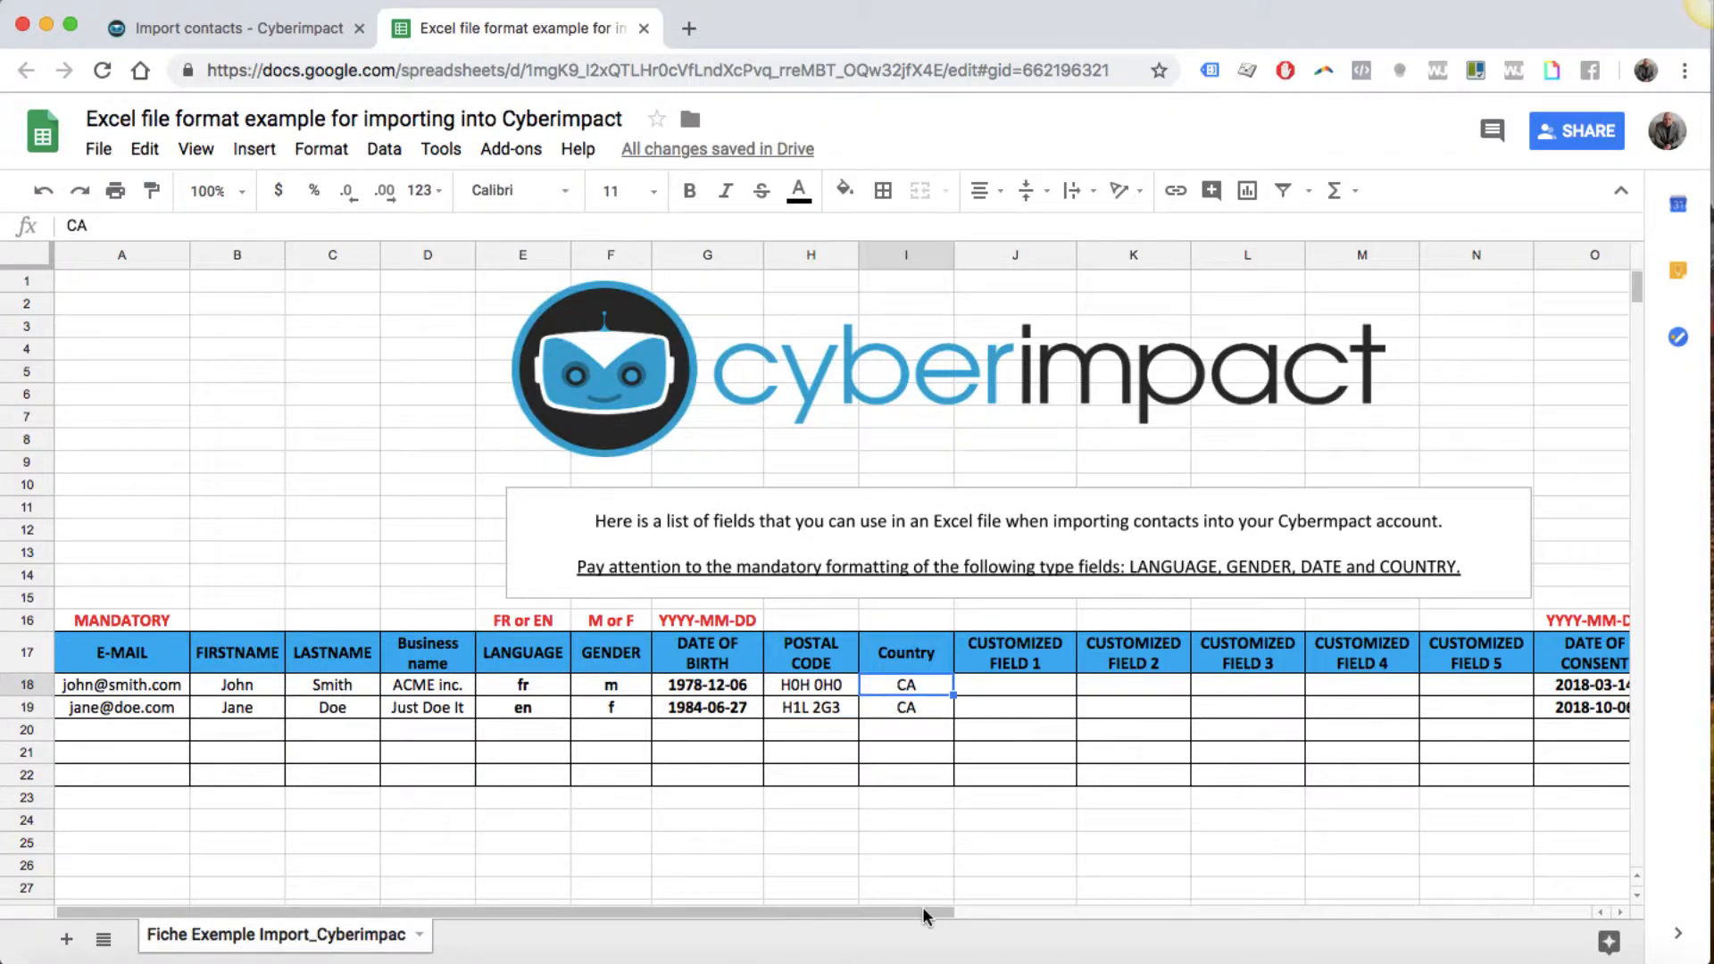
left_click_drag(923, 907, 1085, 907)
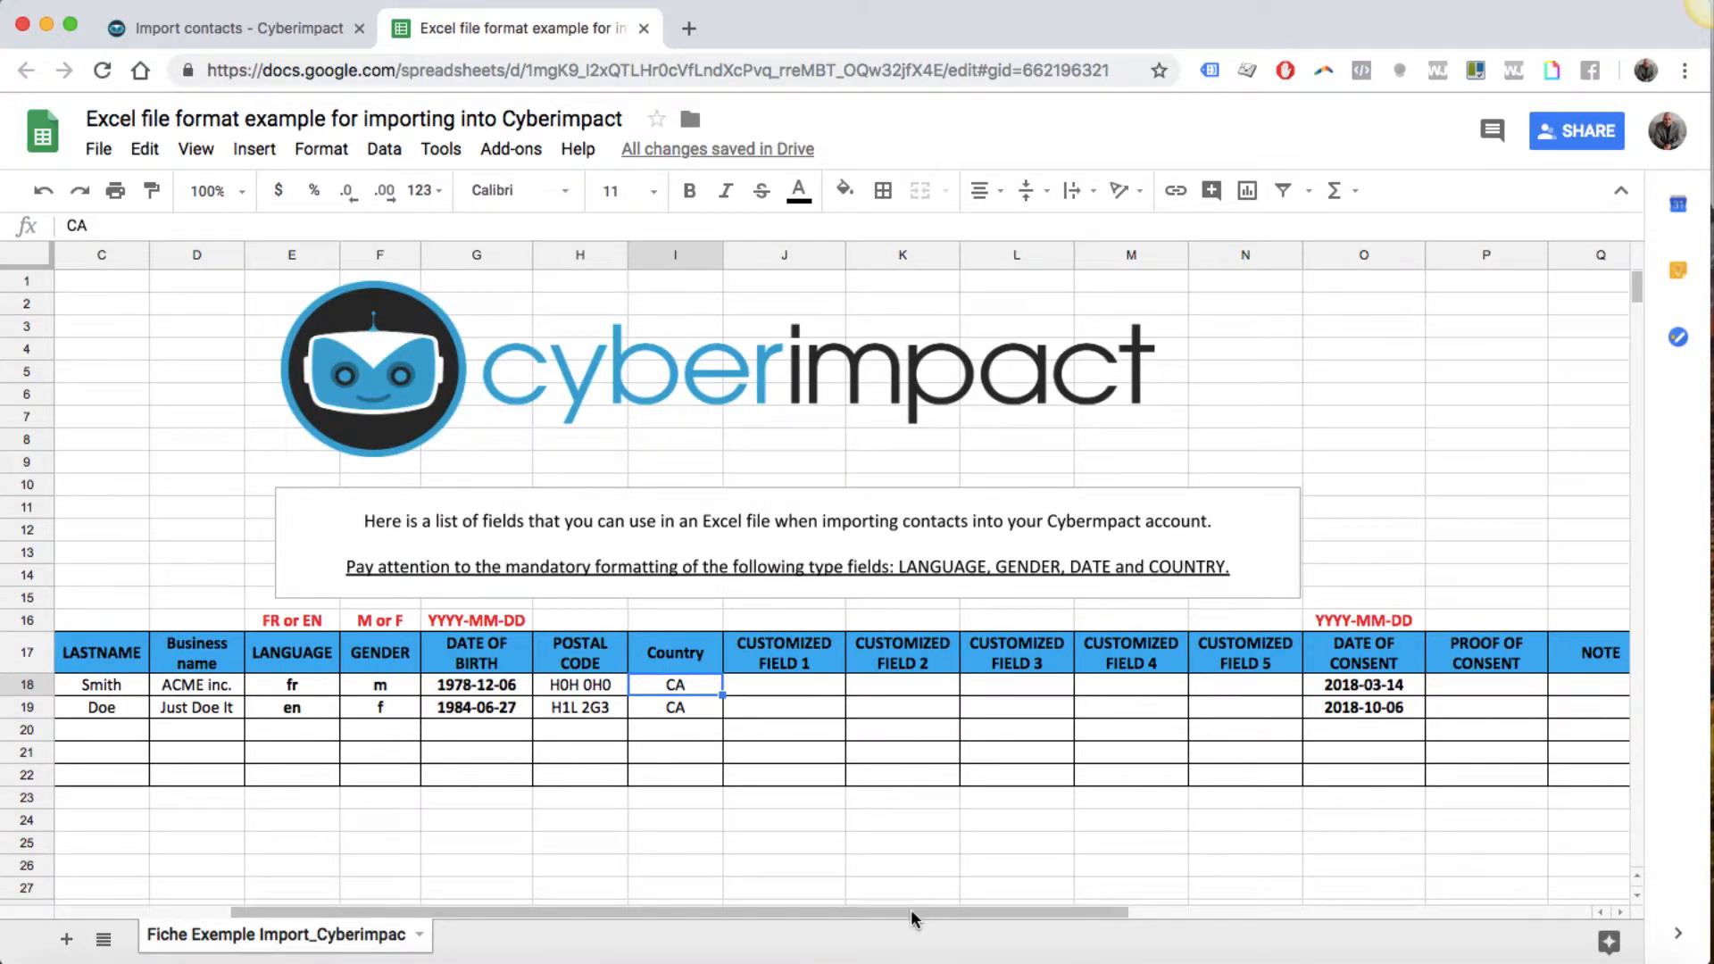
left_click_drag(910, 908, 972, 907)
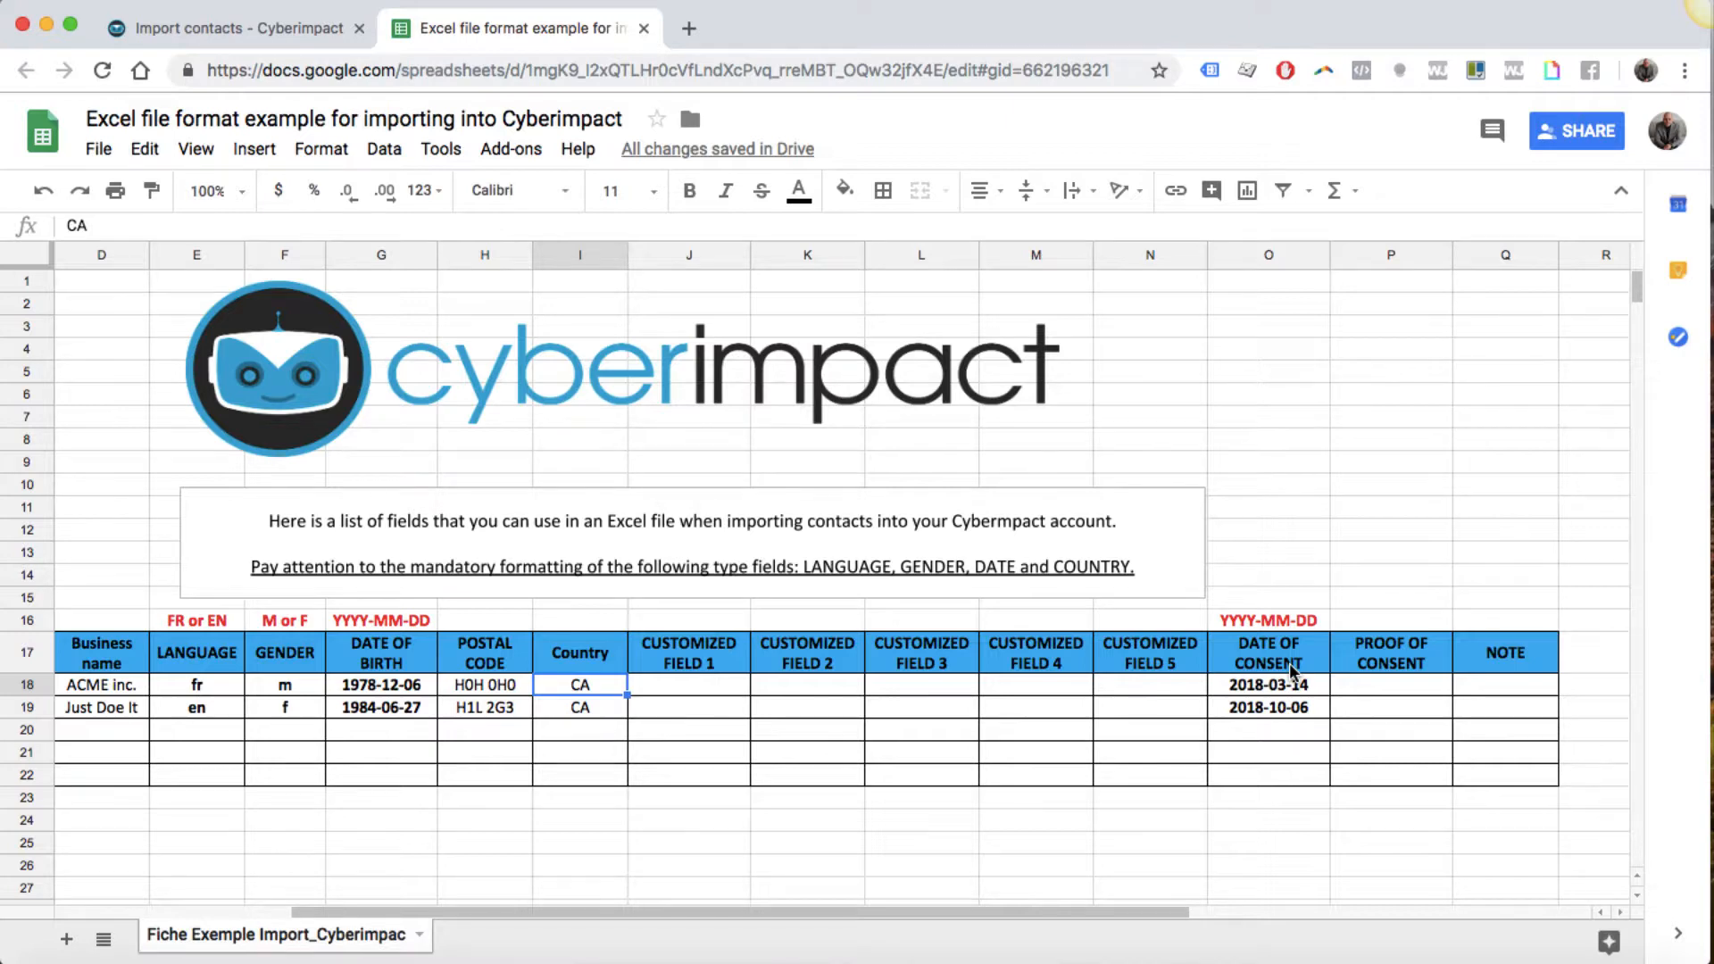
left_click_drag(1053, 915, 496, 897)
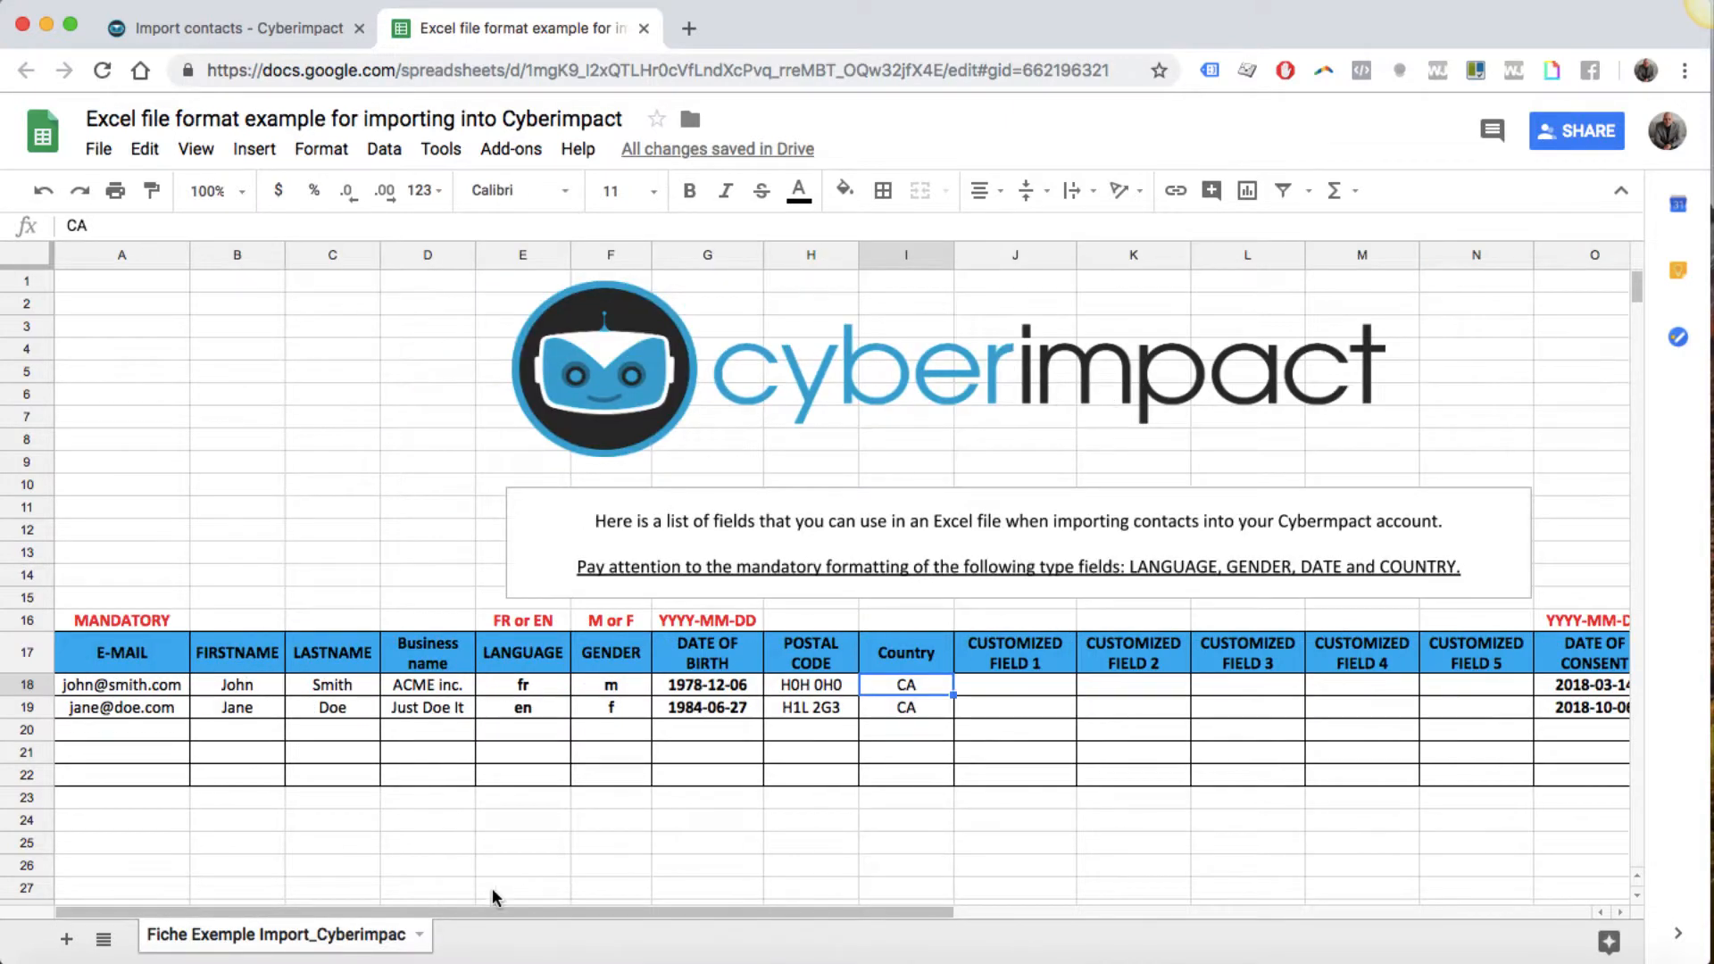
Step: Copy the two sample contact rows, from E-MAIL through NOTE, and paste them into Cyberimpact's contact import area
left_click_drag(85, 687, 1486, 711)
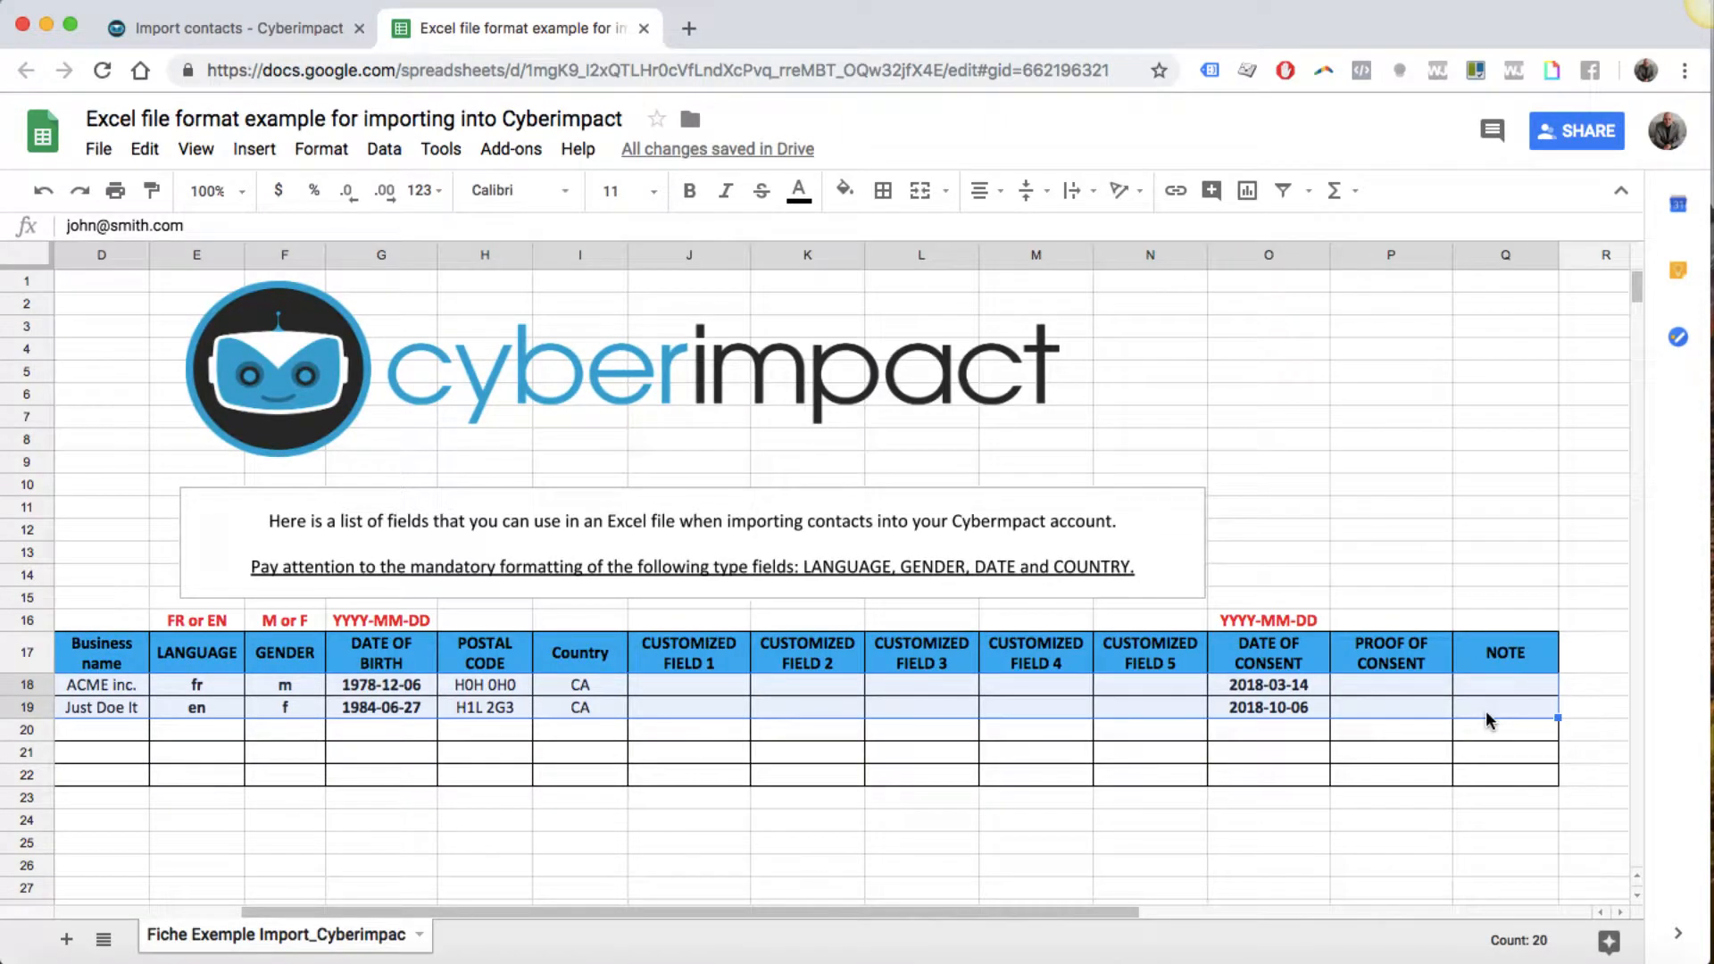
key("ctrl+c")
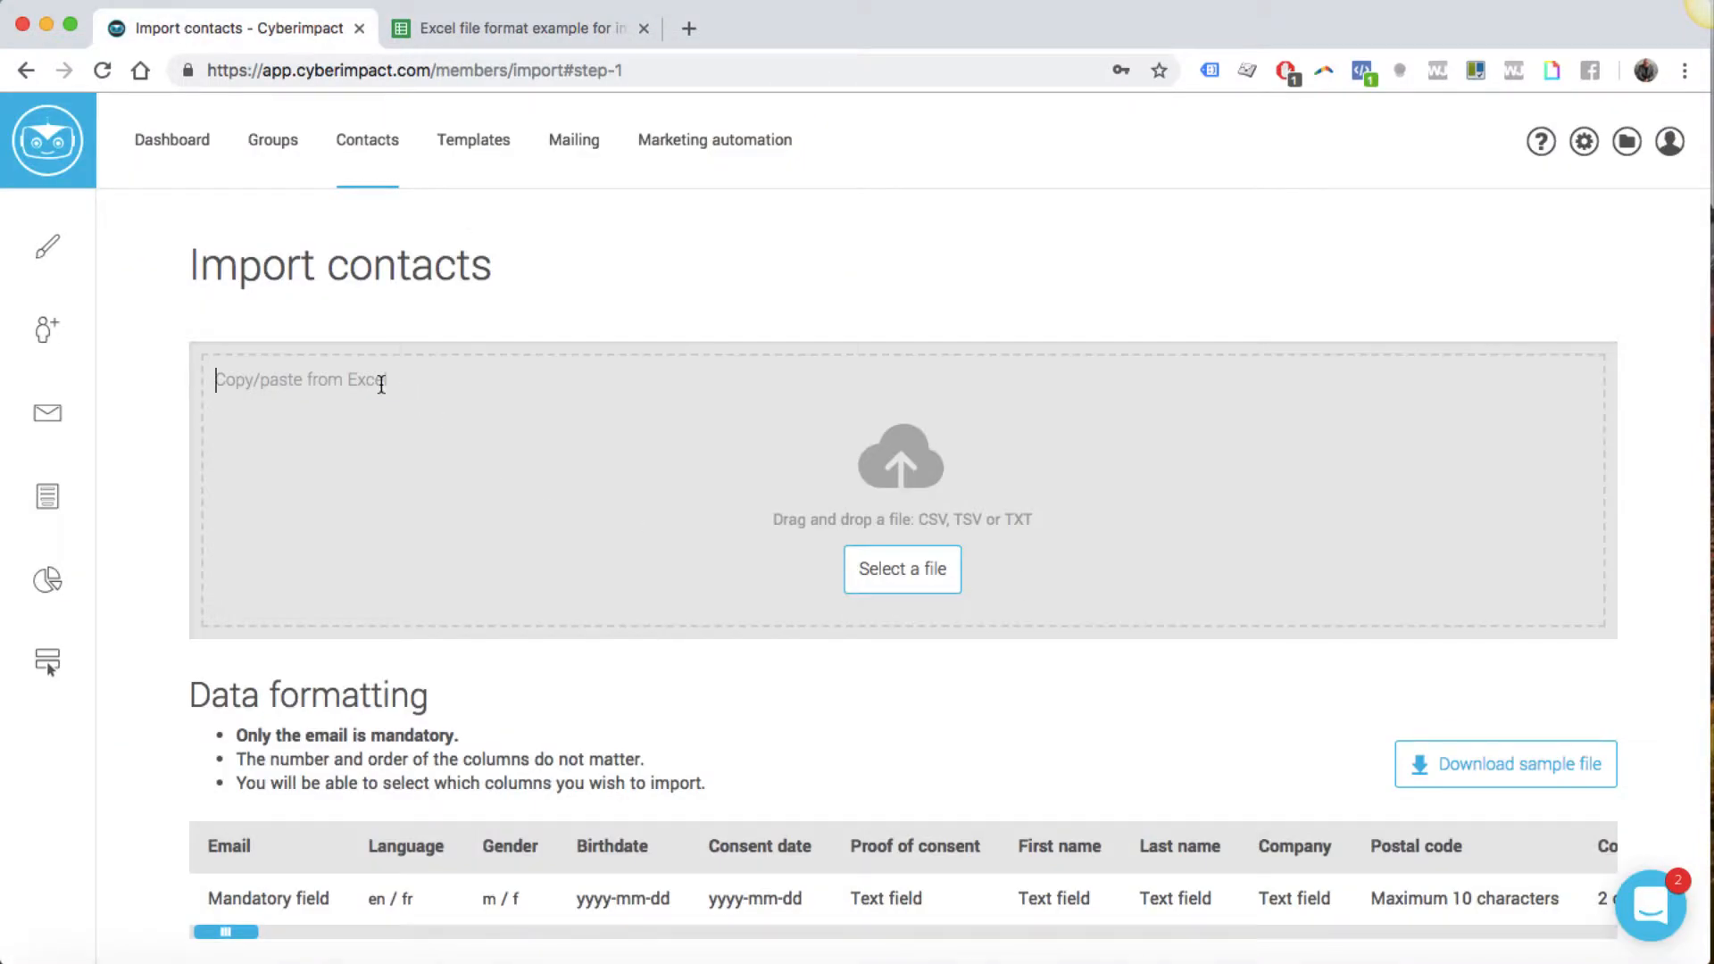
key("super+v")
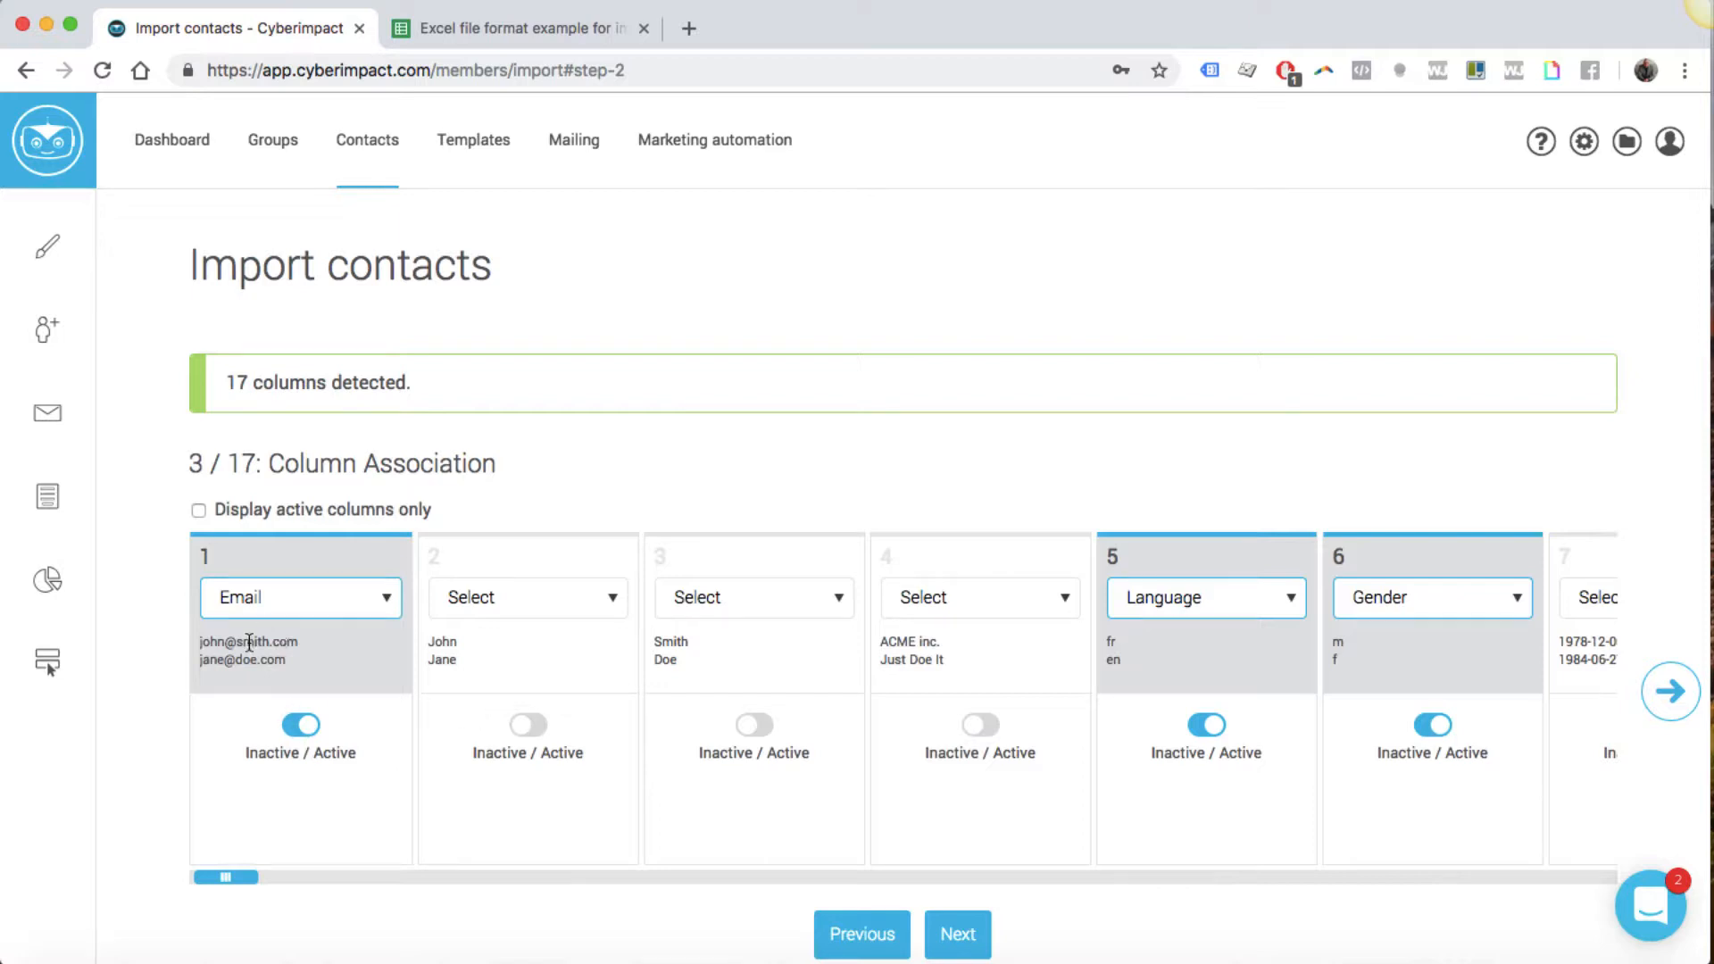
Step: Associate column 2 with First name, column 3 with Last name and column 4 with Company, keeping Language for column 5
left_click(501, 603)
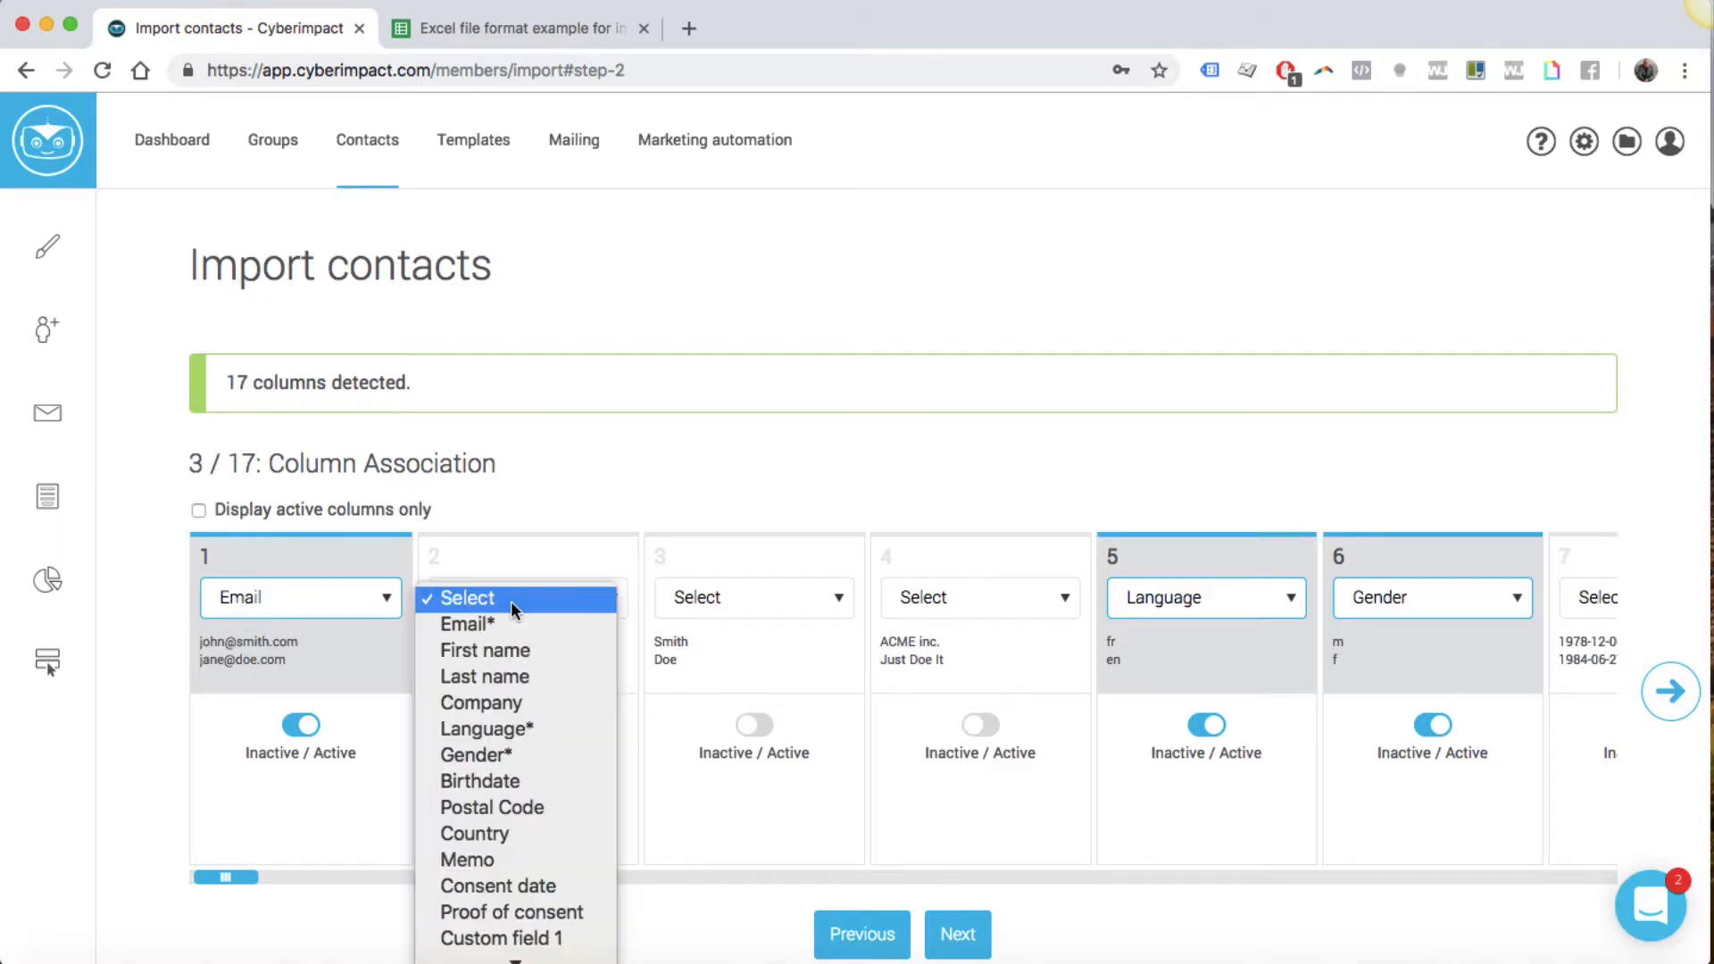
left_click(498, 647)
left_click(687, 594)
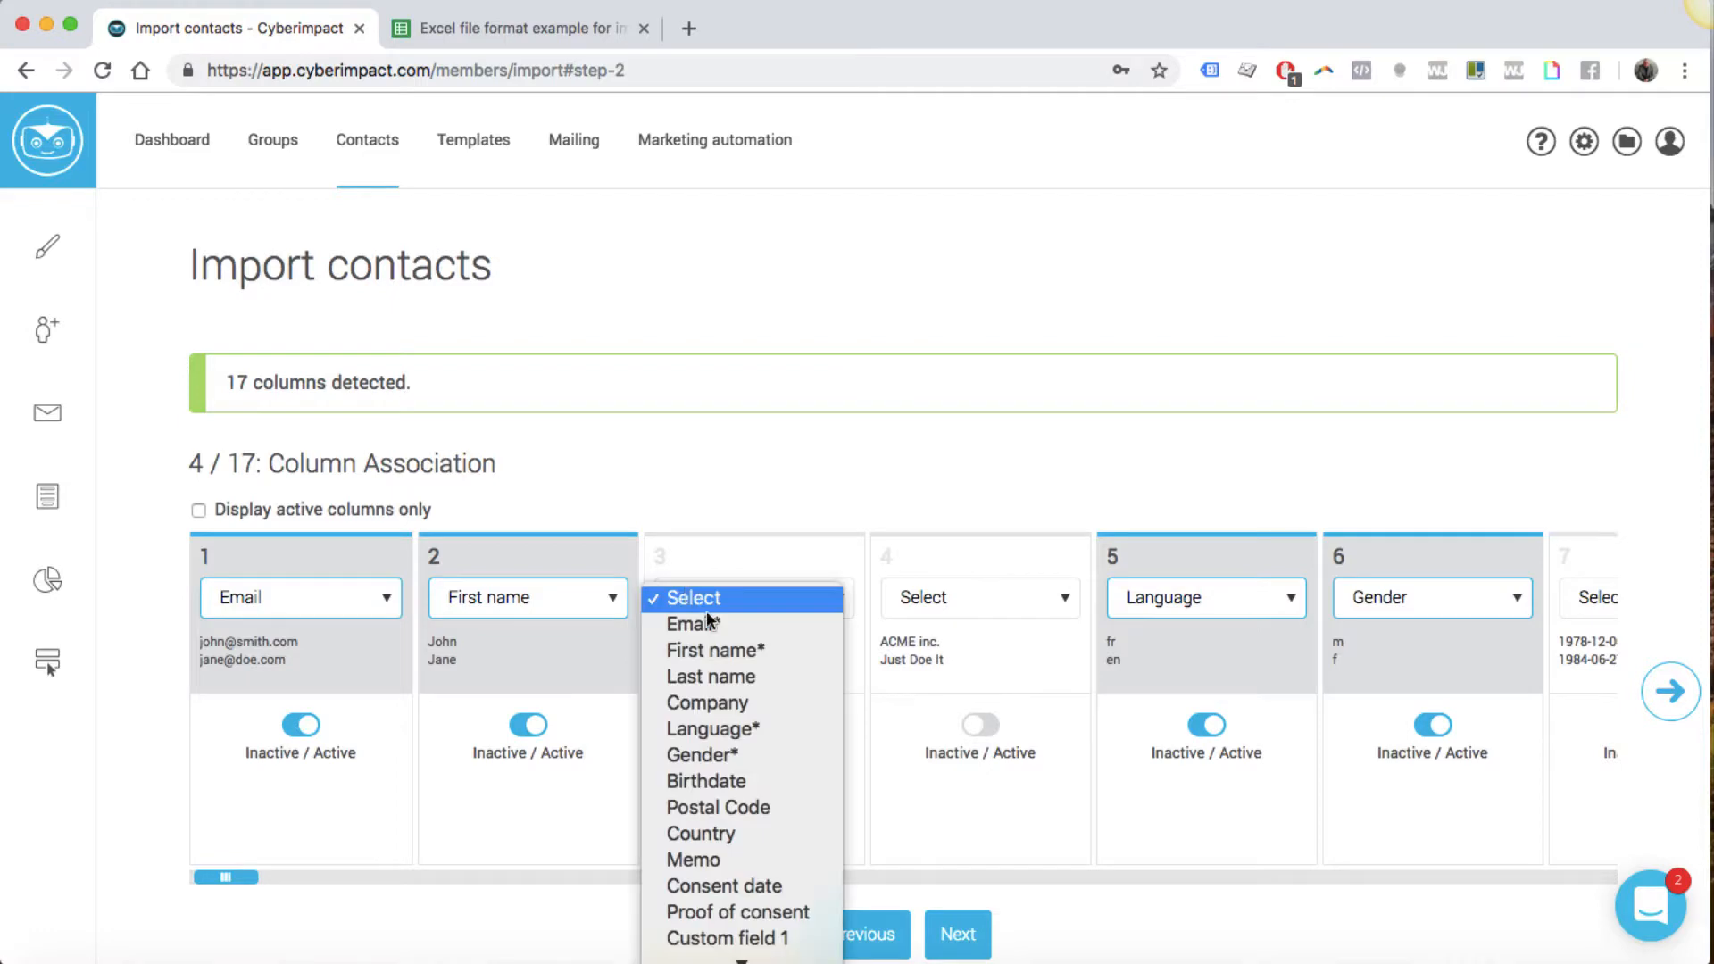
left_click(714, 675)
left_click(935, 612)
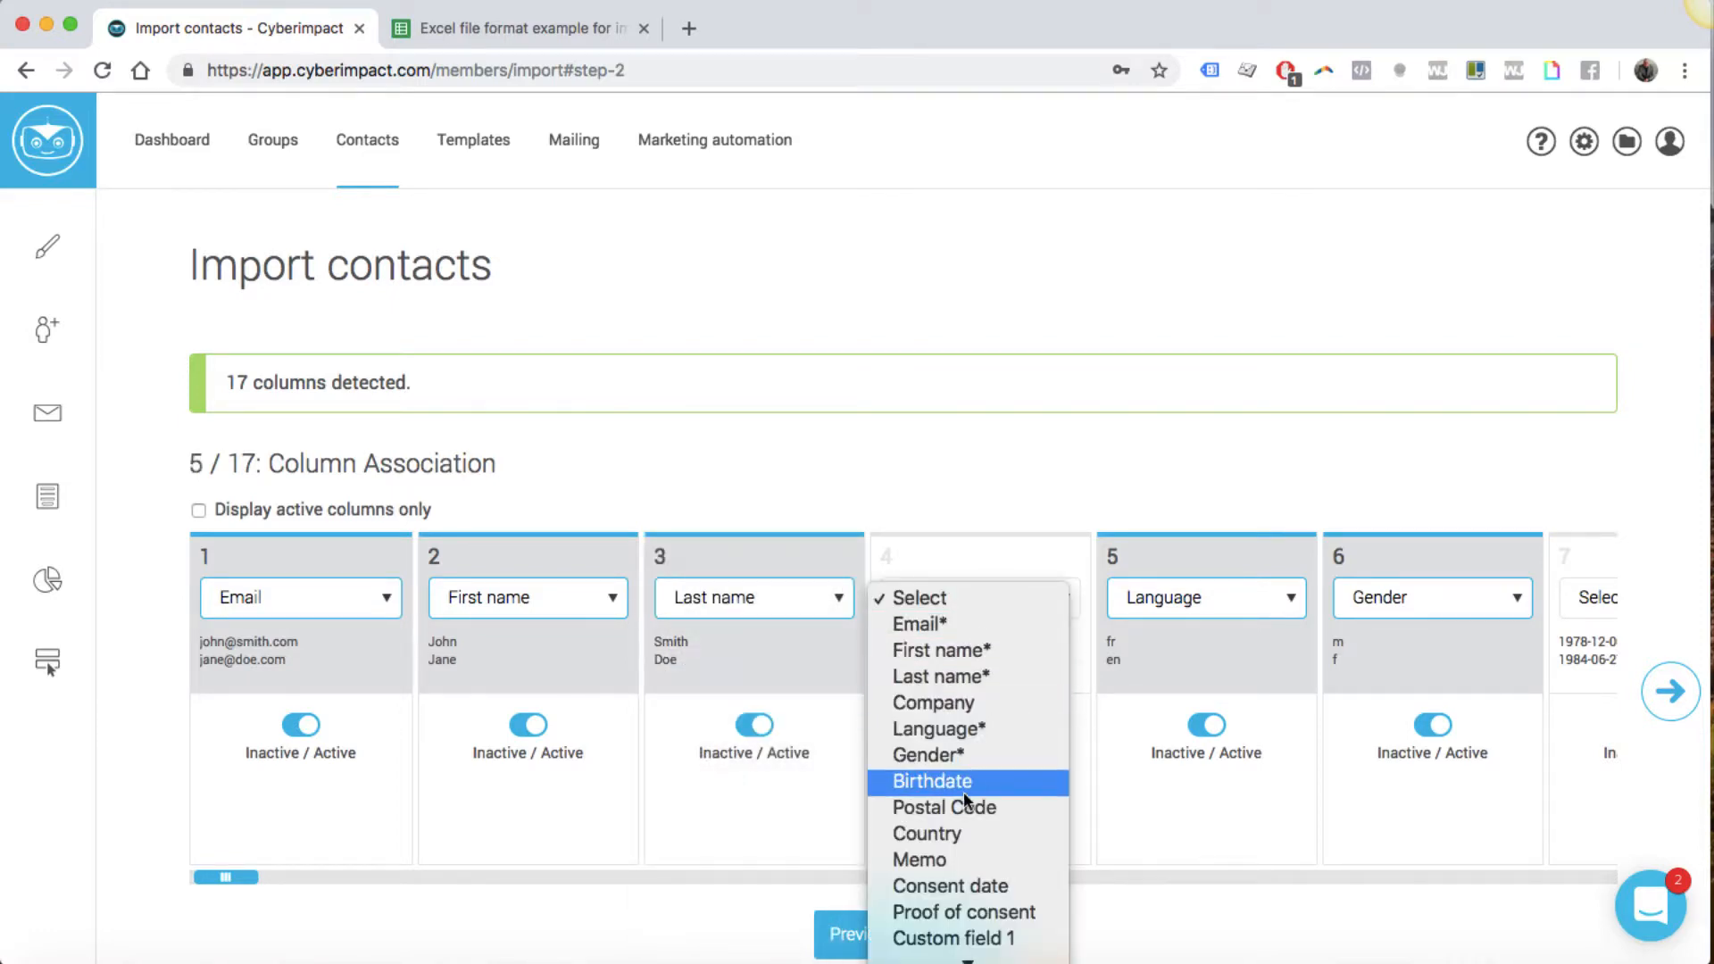
left_click(973, 703)
left_click(1192, 603)
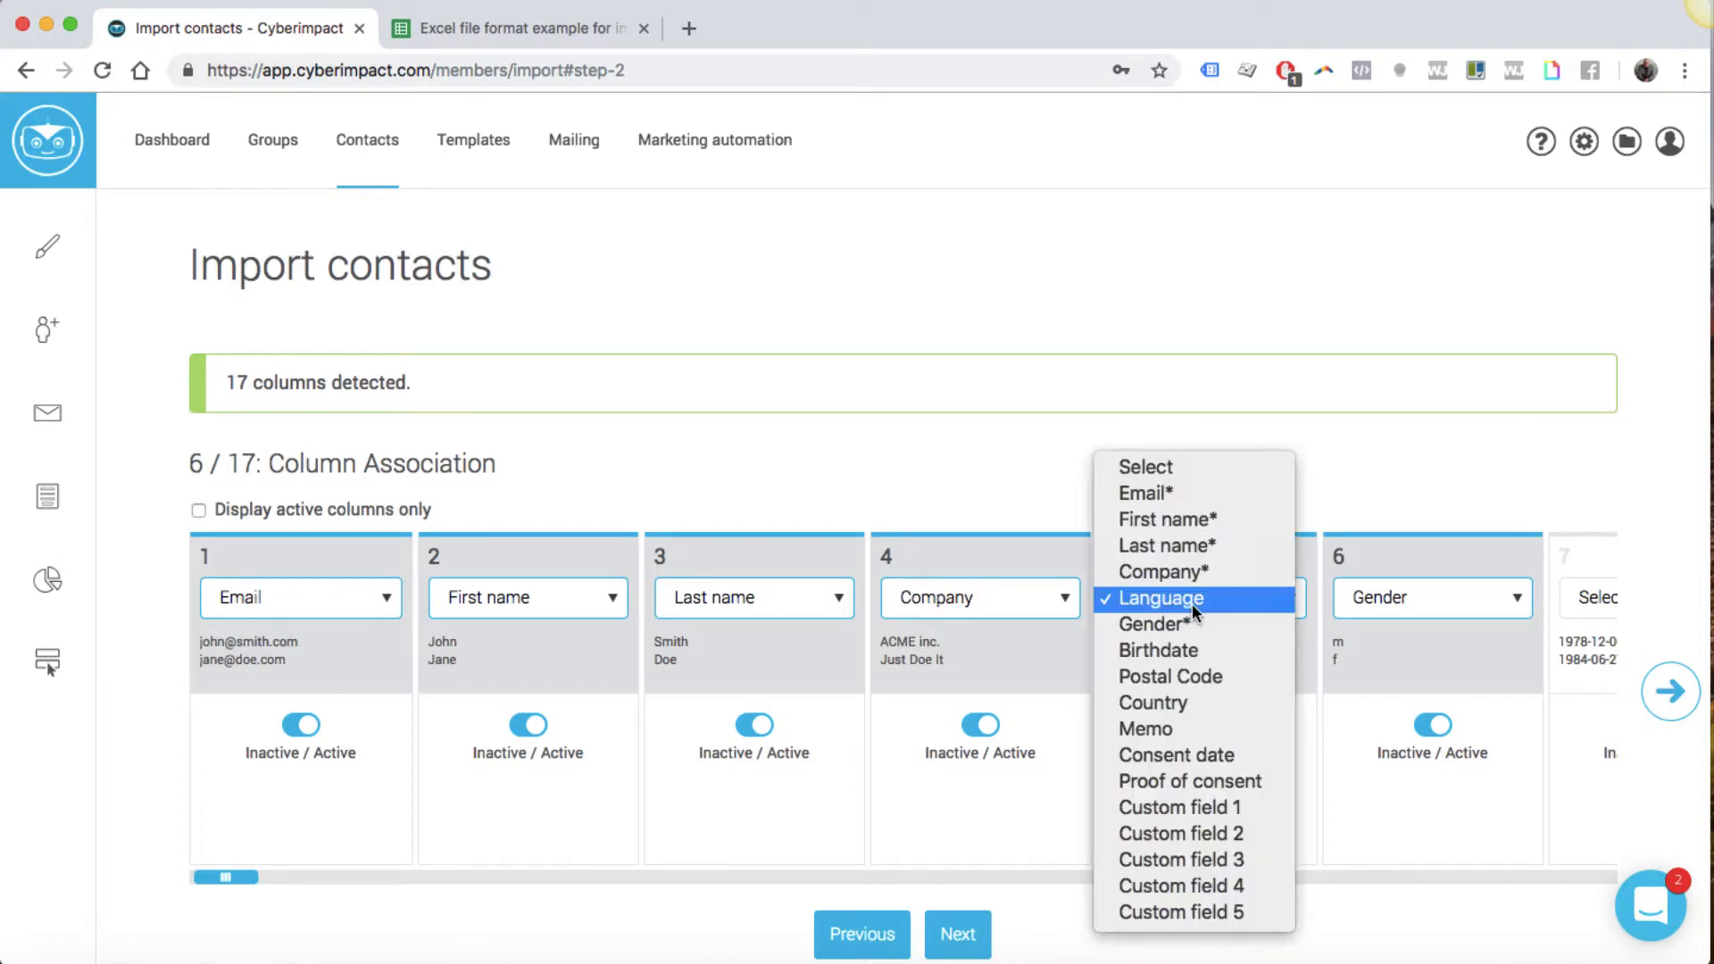
left_click(1378, 593)
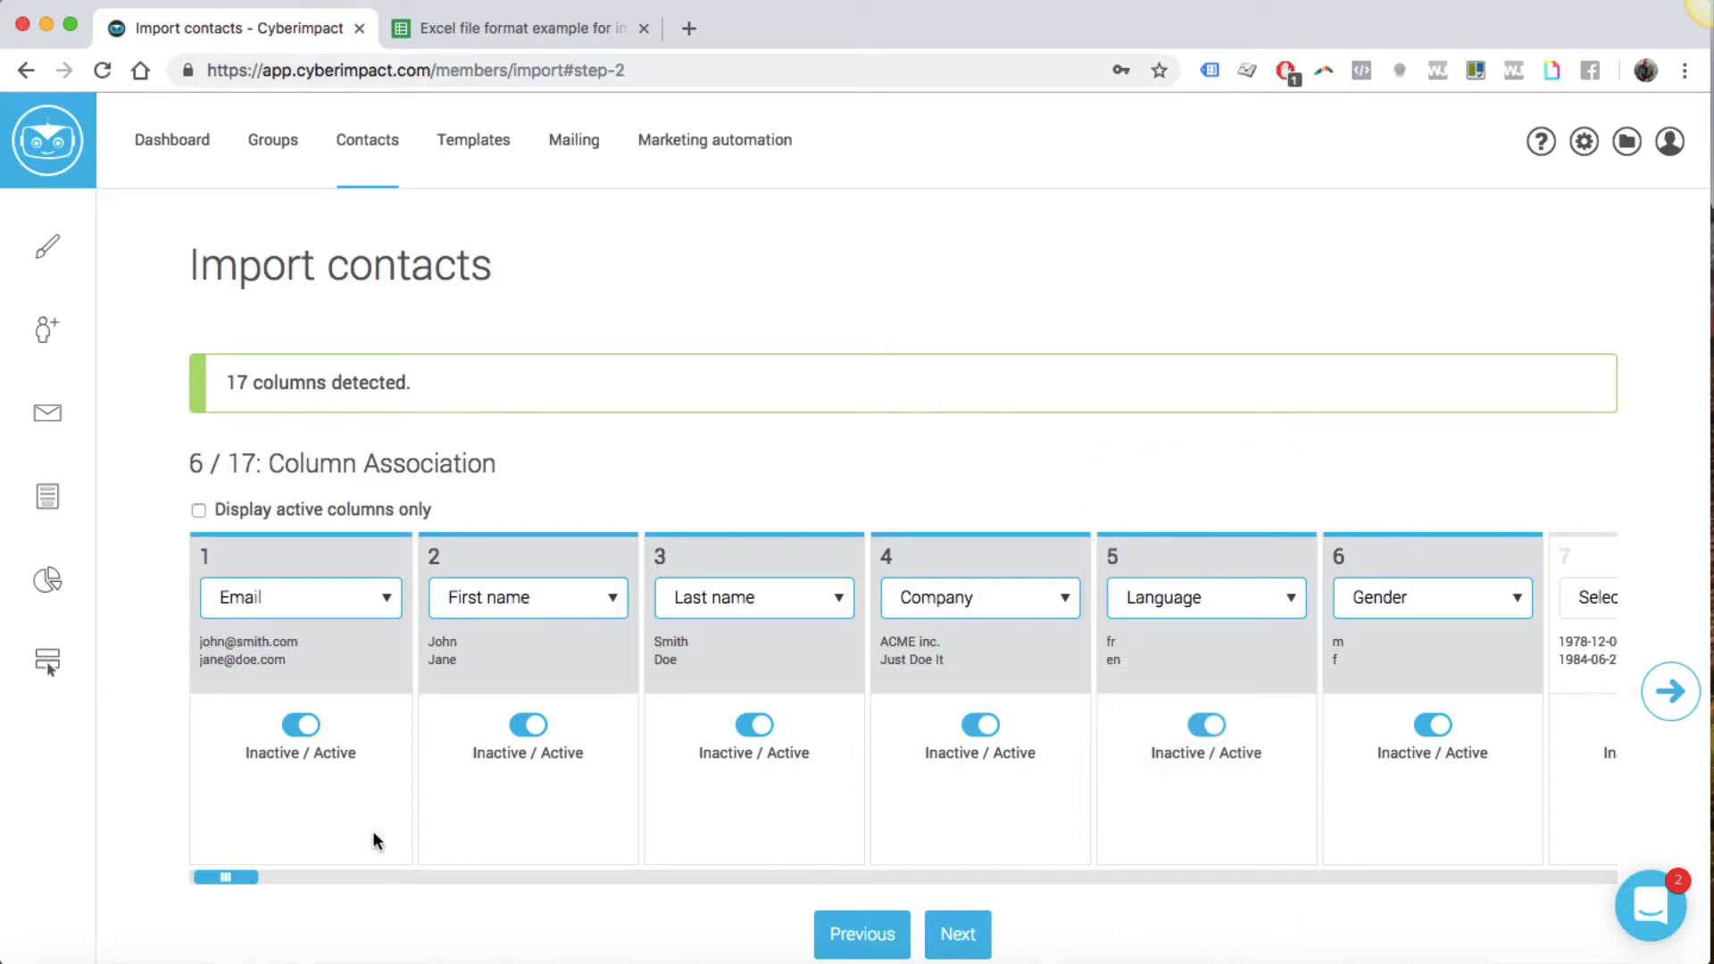
Step: Associate column 7 with Birthdate, column 8 with Postal Code and column 9 with Country
left_click_drag(238, 880, 811, 887)
left_click(611, 600)
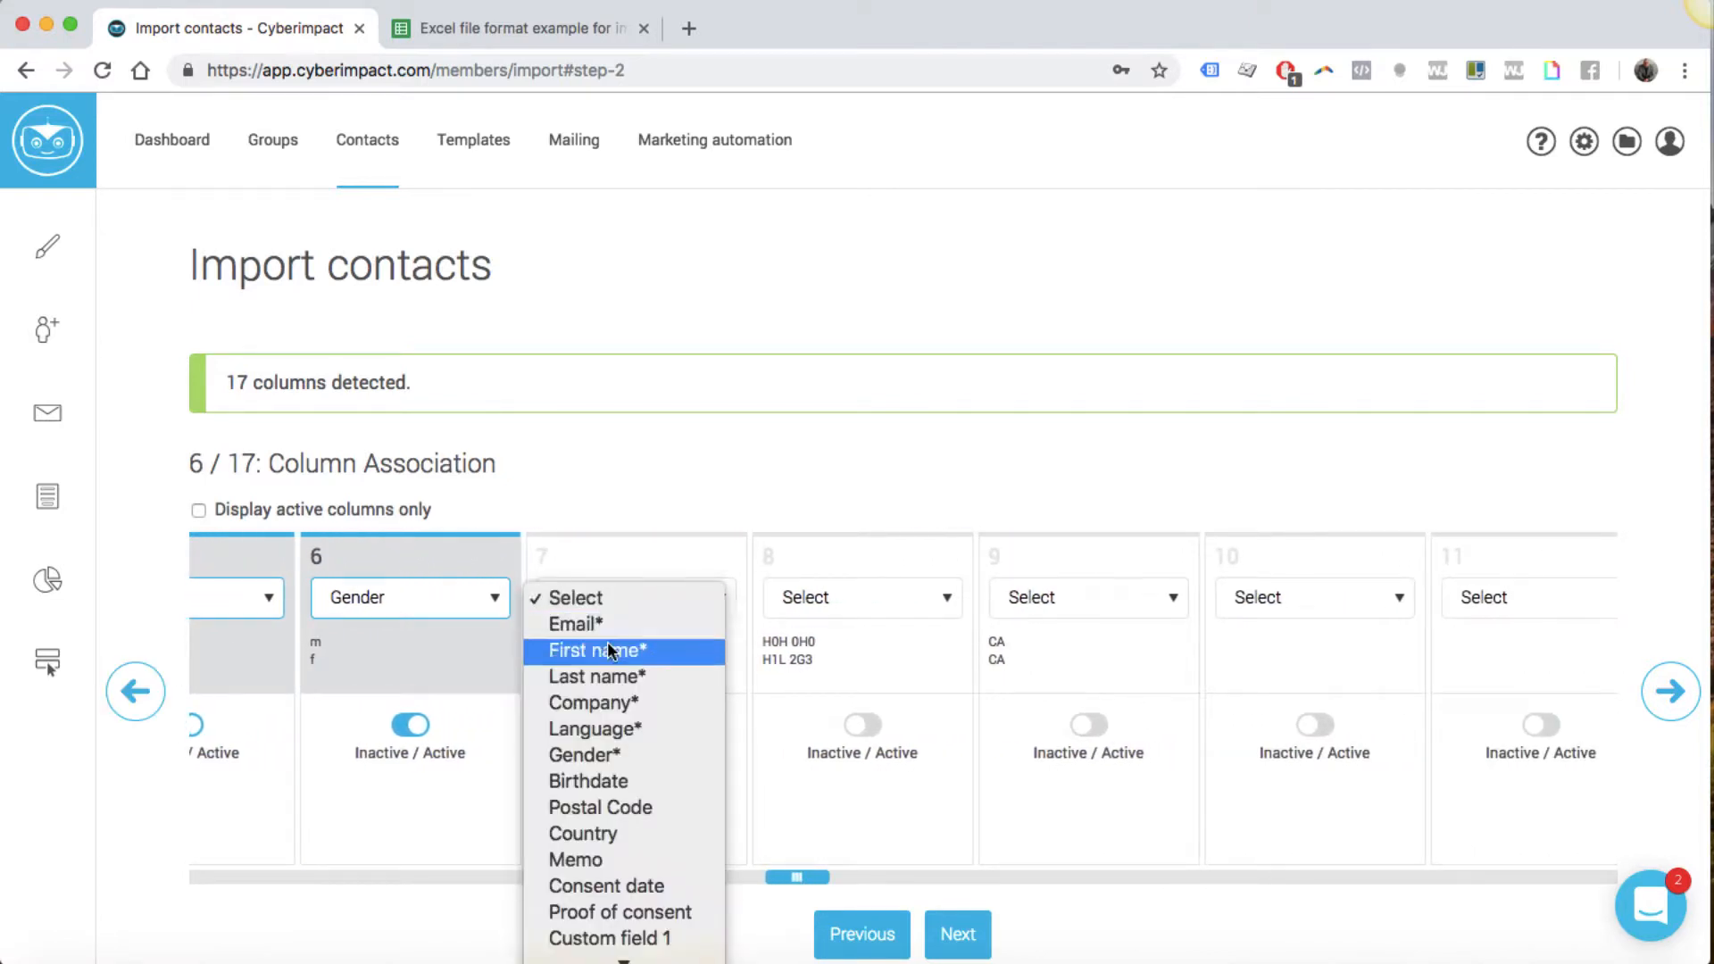
left_click(600, 780)
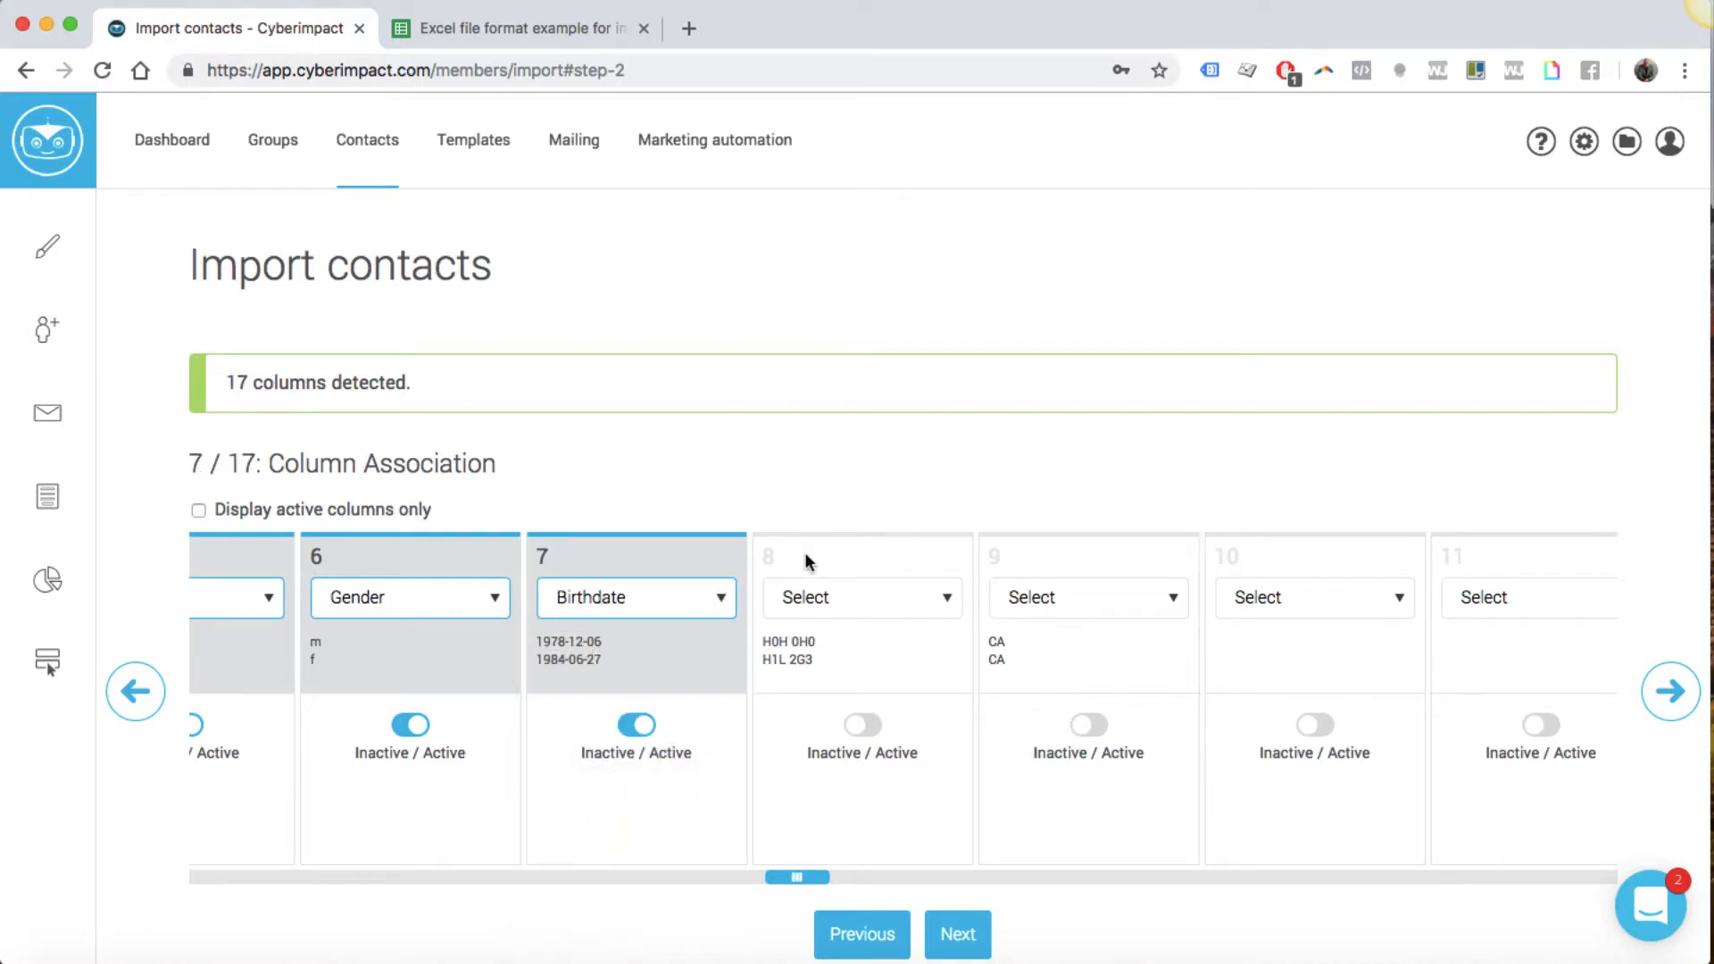
left_click(812, 598)
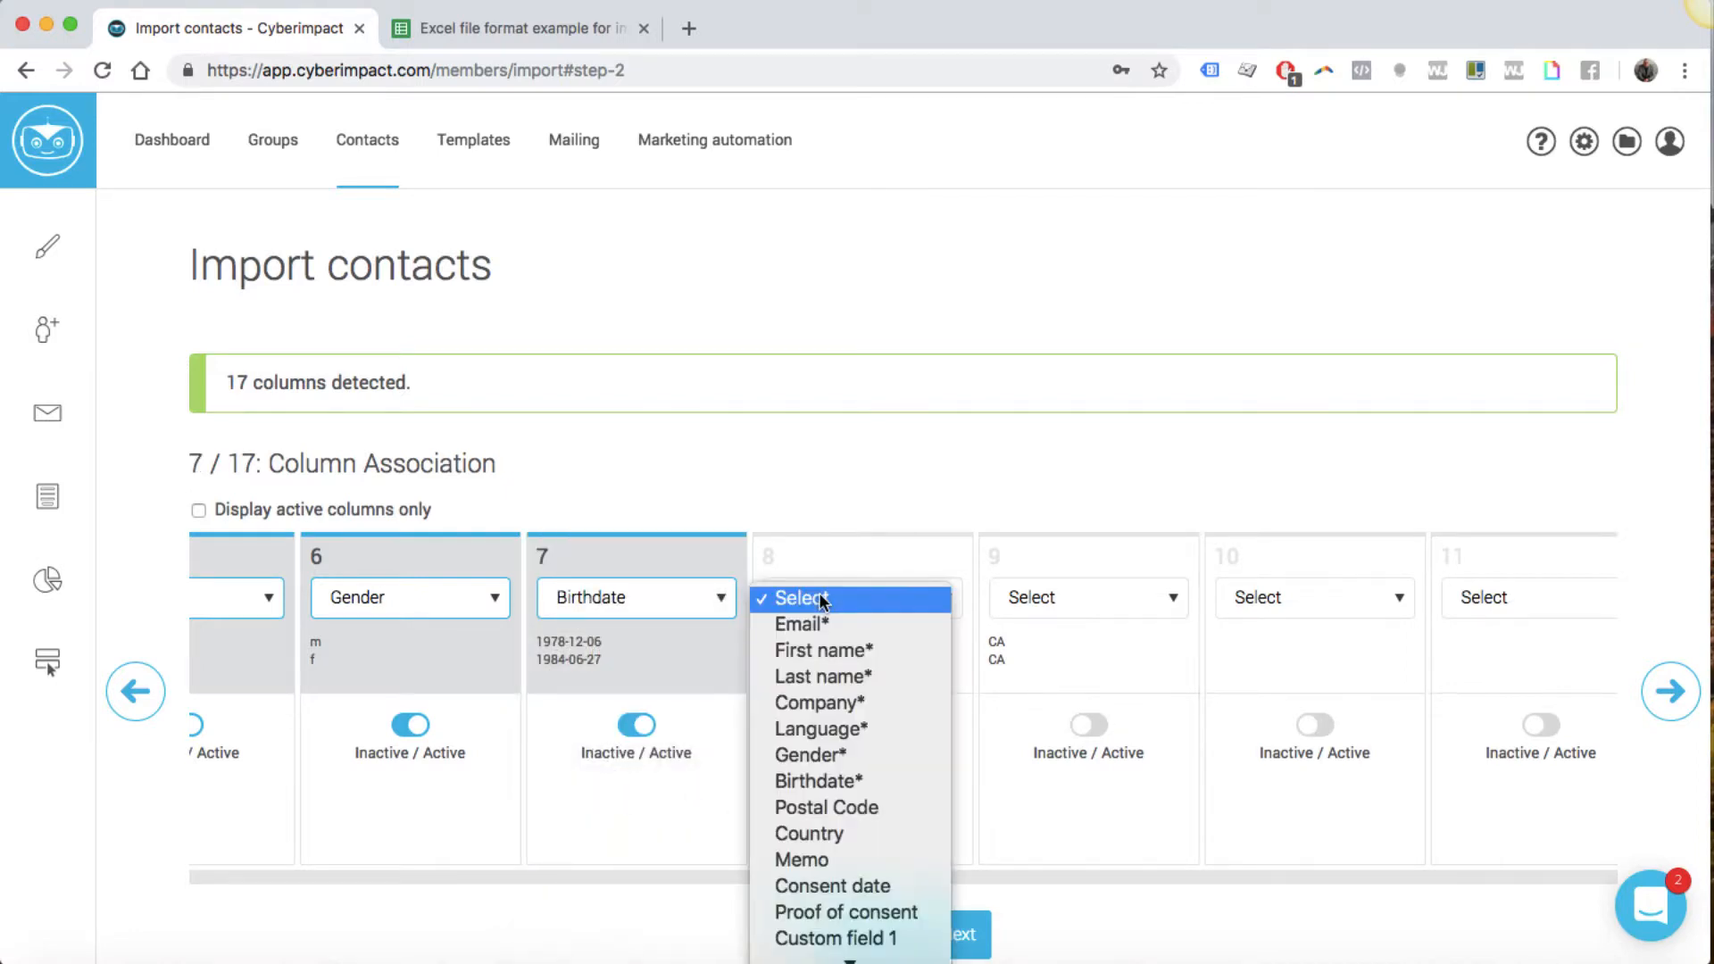
left_click(818, 808)
left_click(1084, 598)
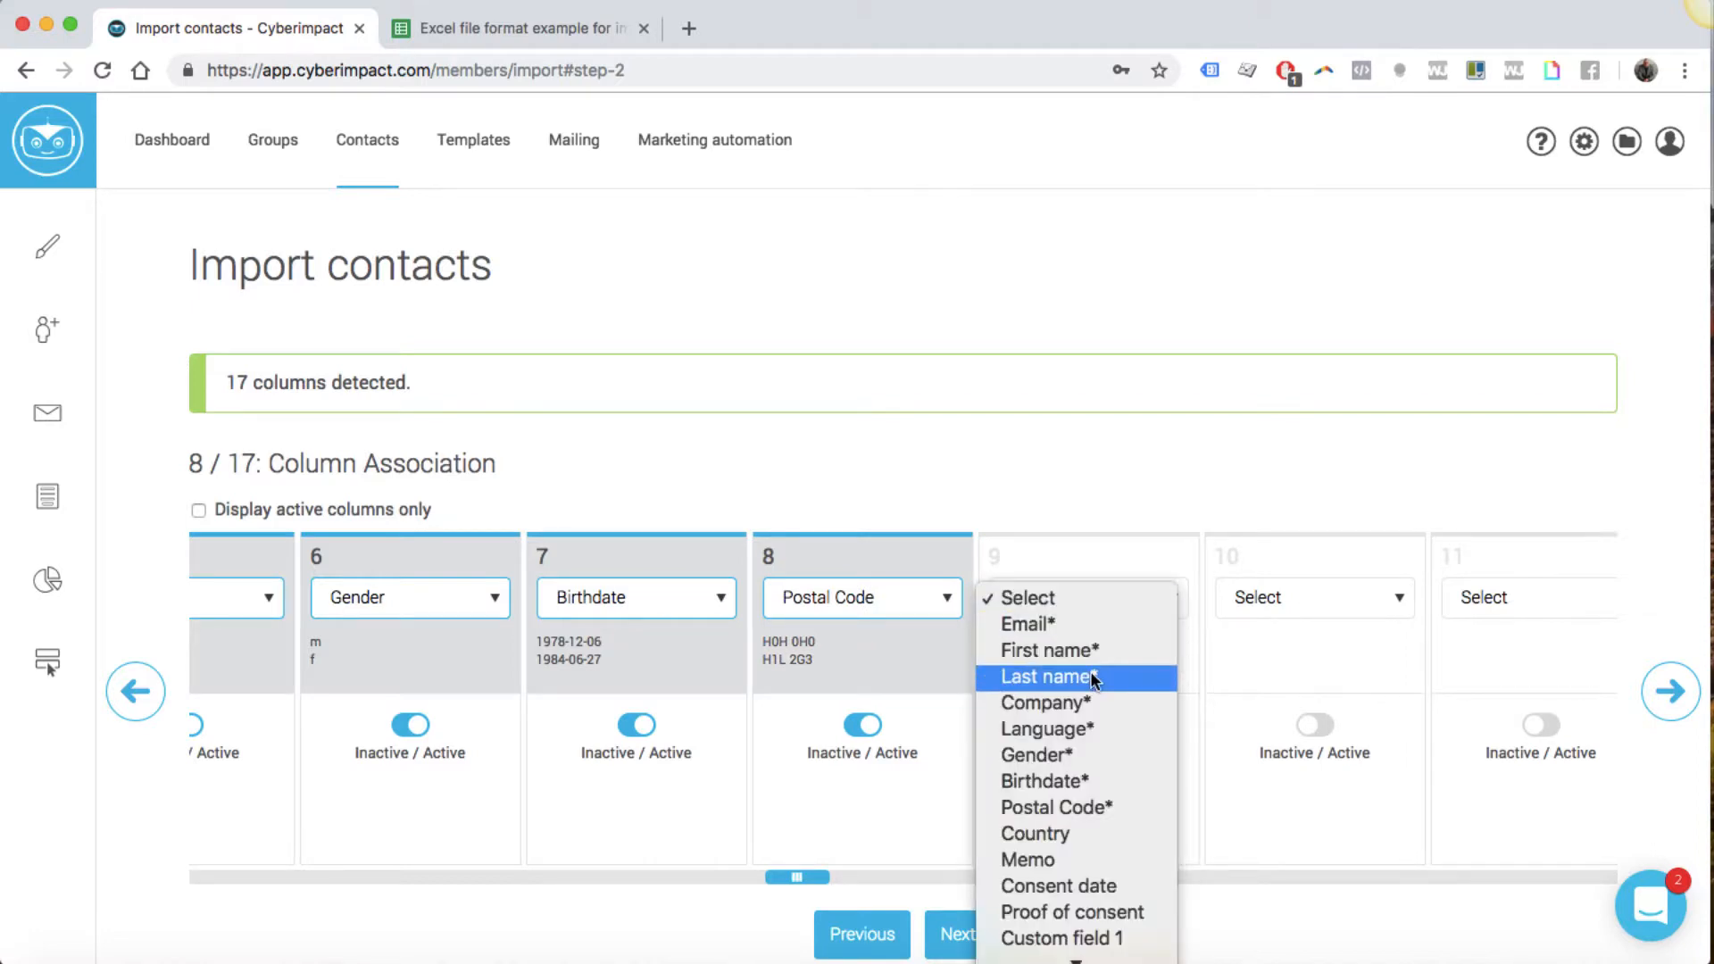
left_click(1064, 829)
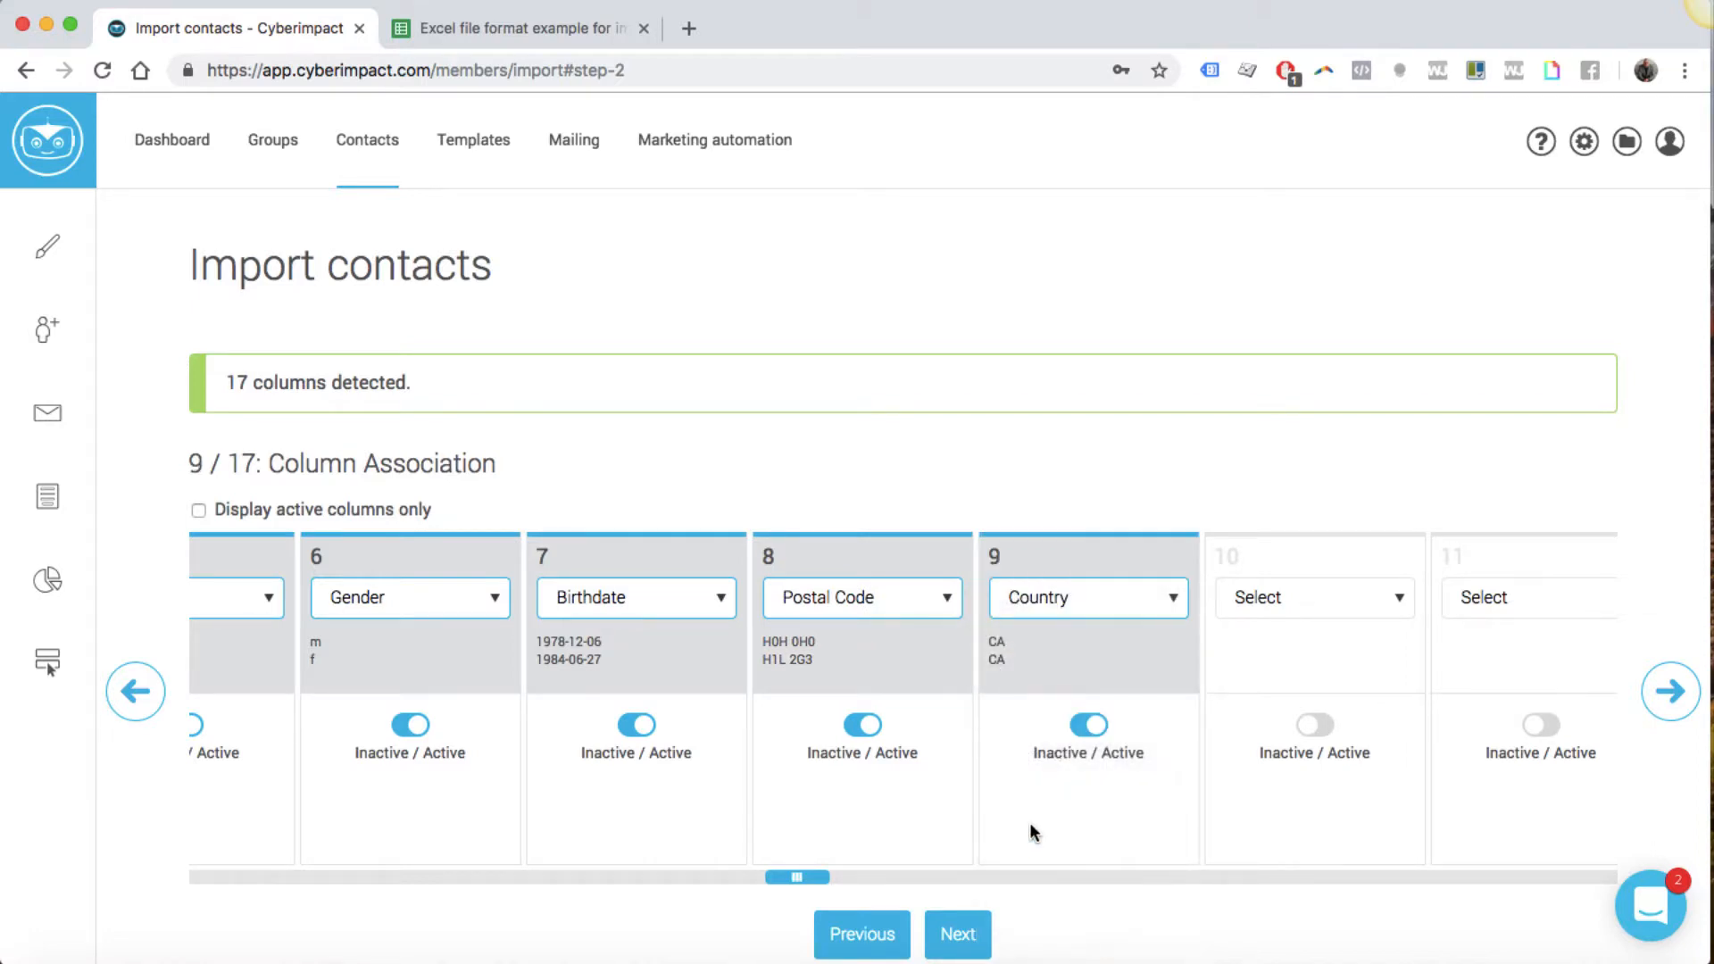
Step: Associate column 15 with Consent date and proceed to the consent settings
left_click_drag(823, 879, 1576, 886)
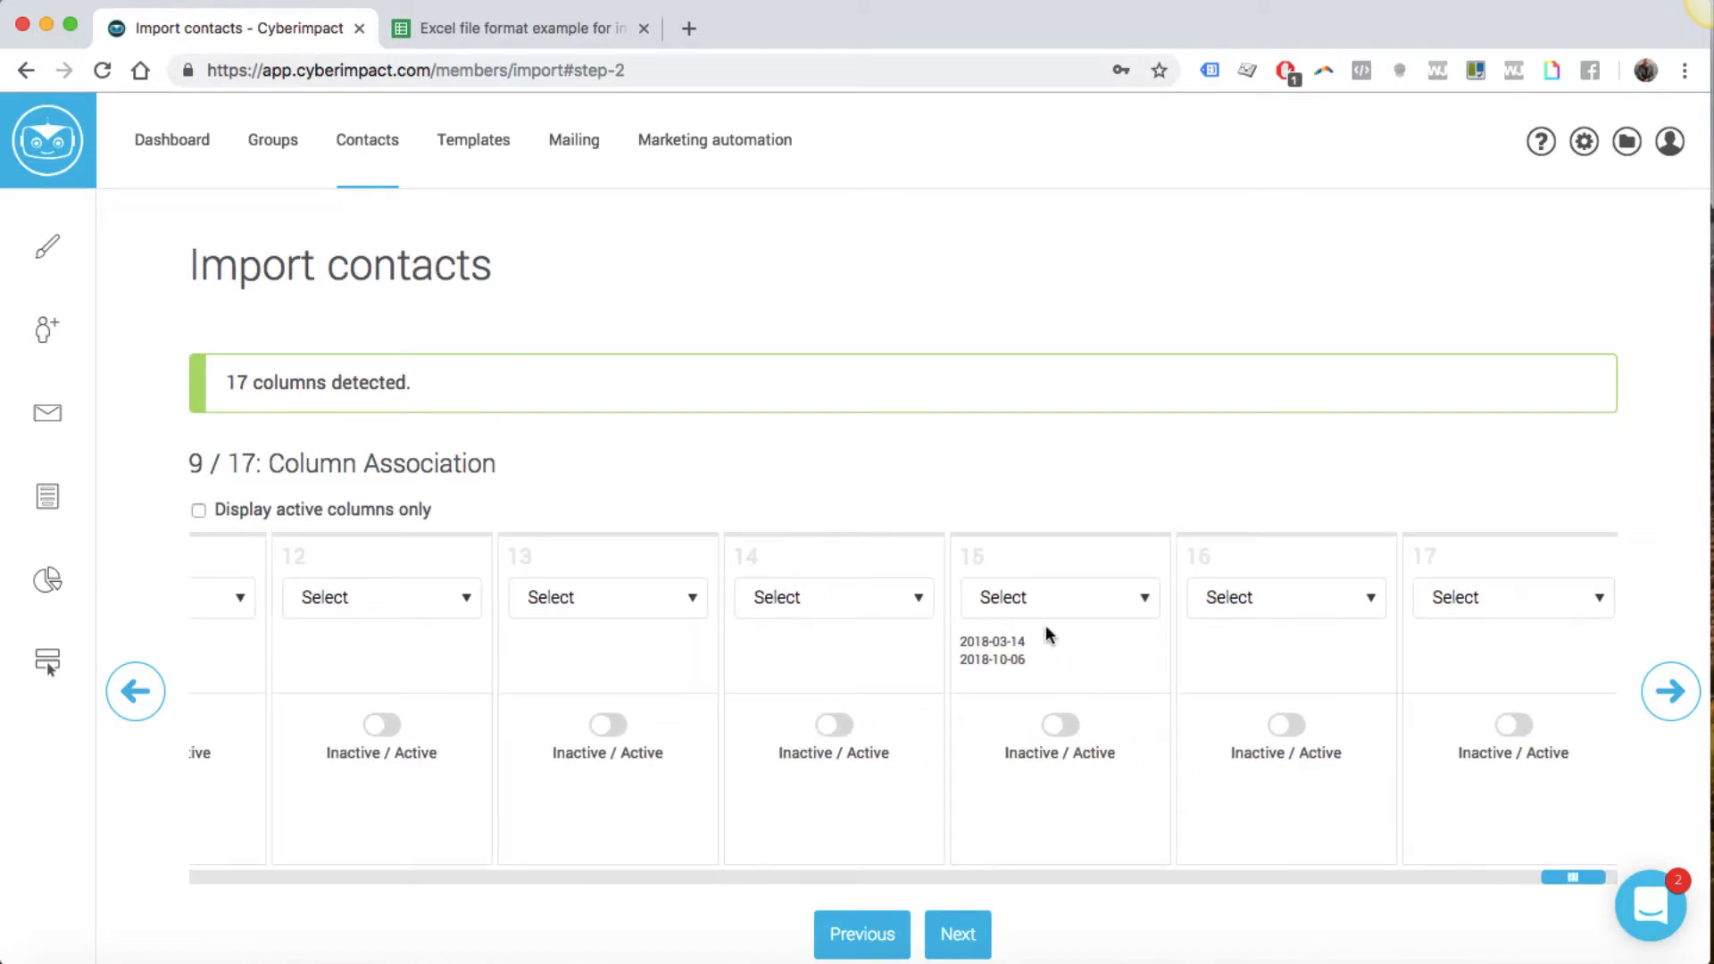
left_click(1031, 598)
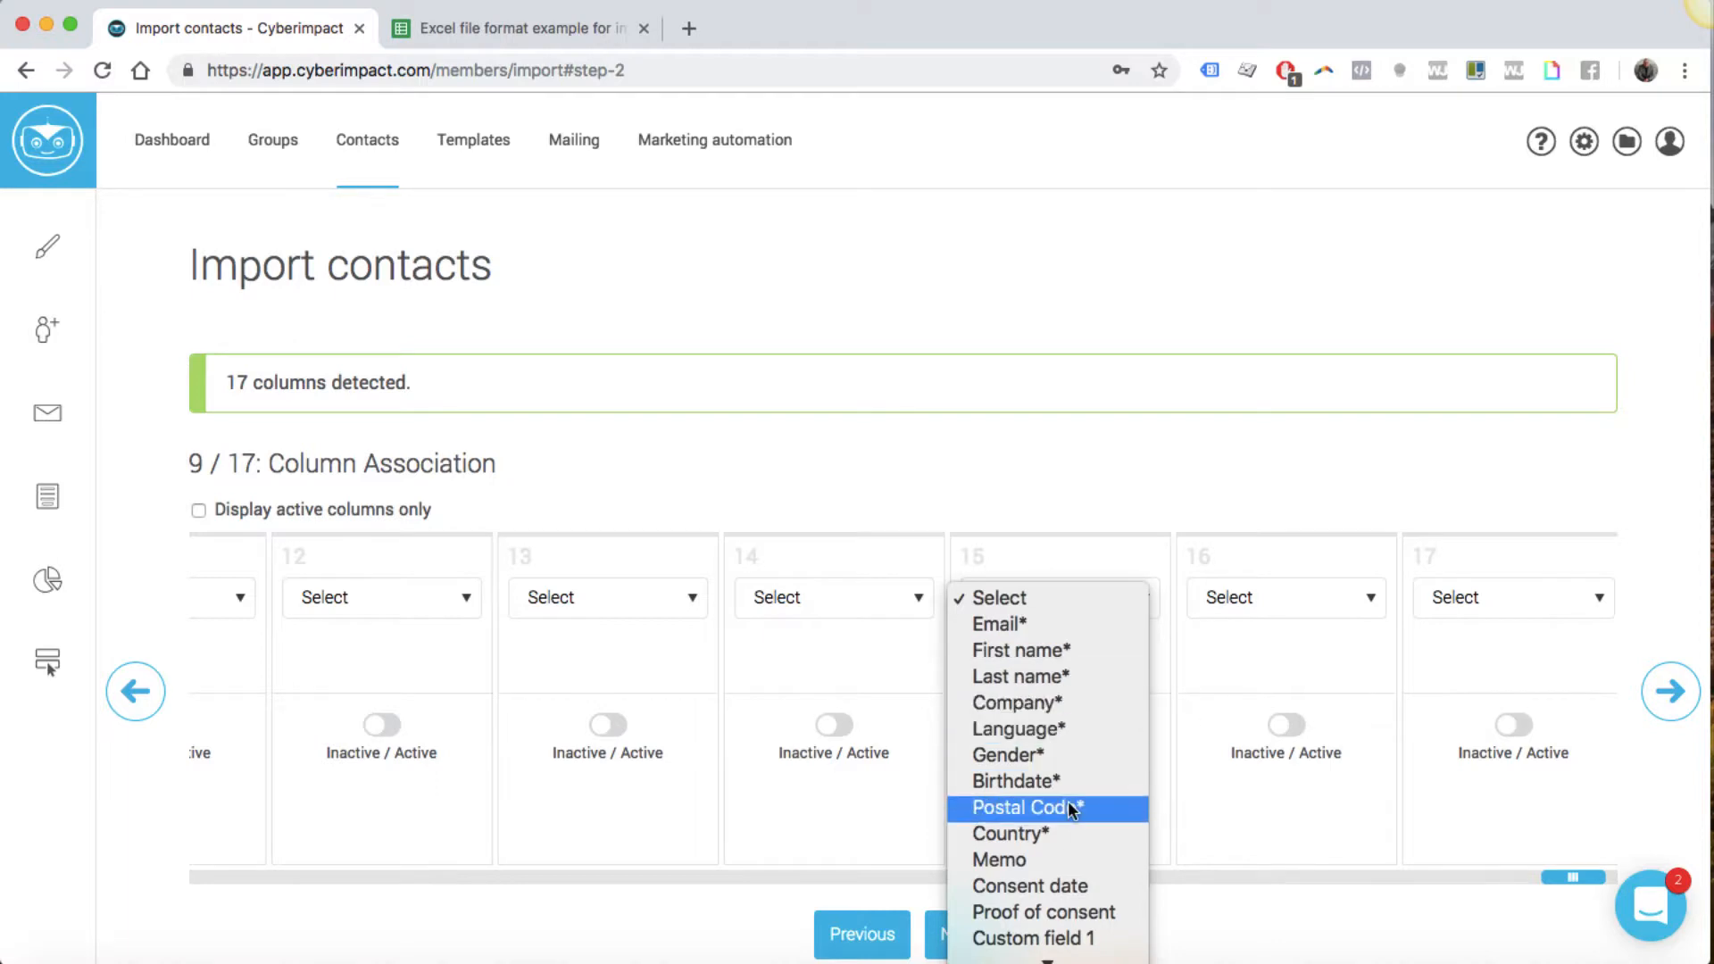
left_click(1068, 886)
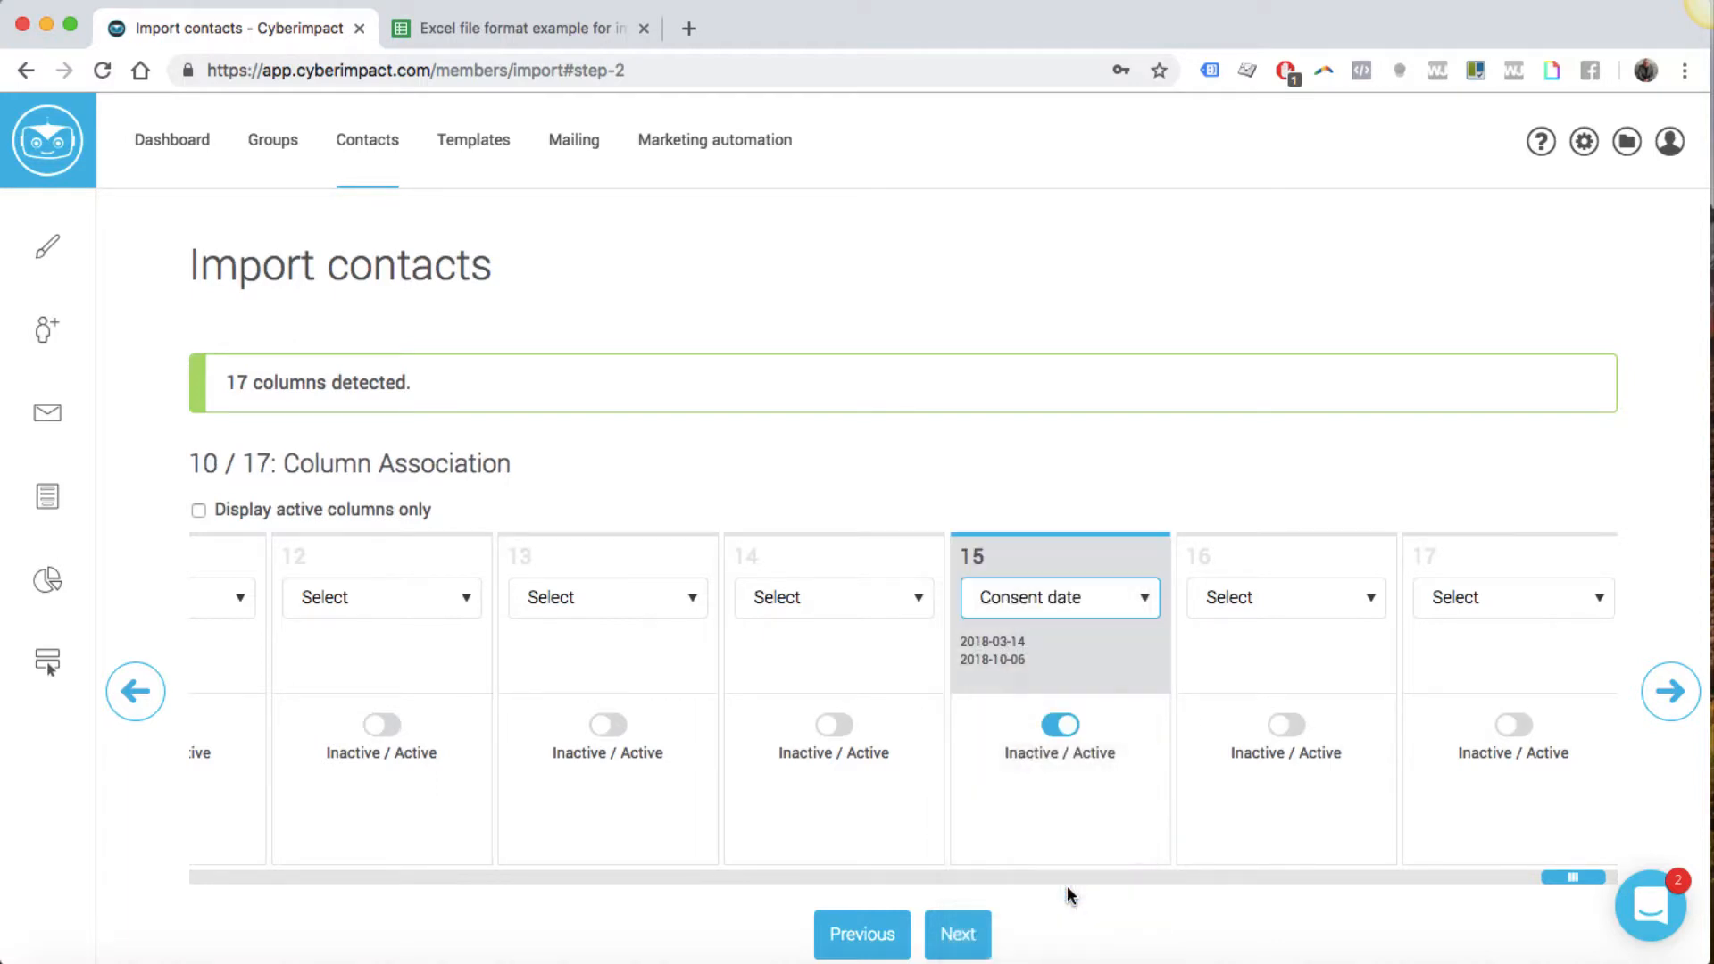
left_click(958, 934)
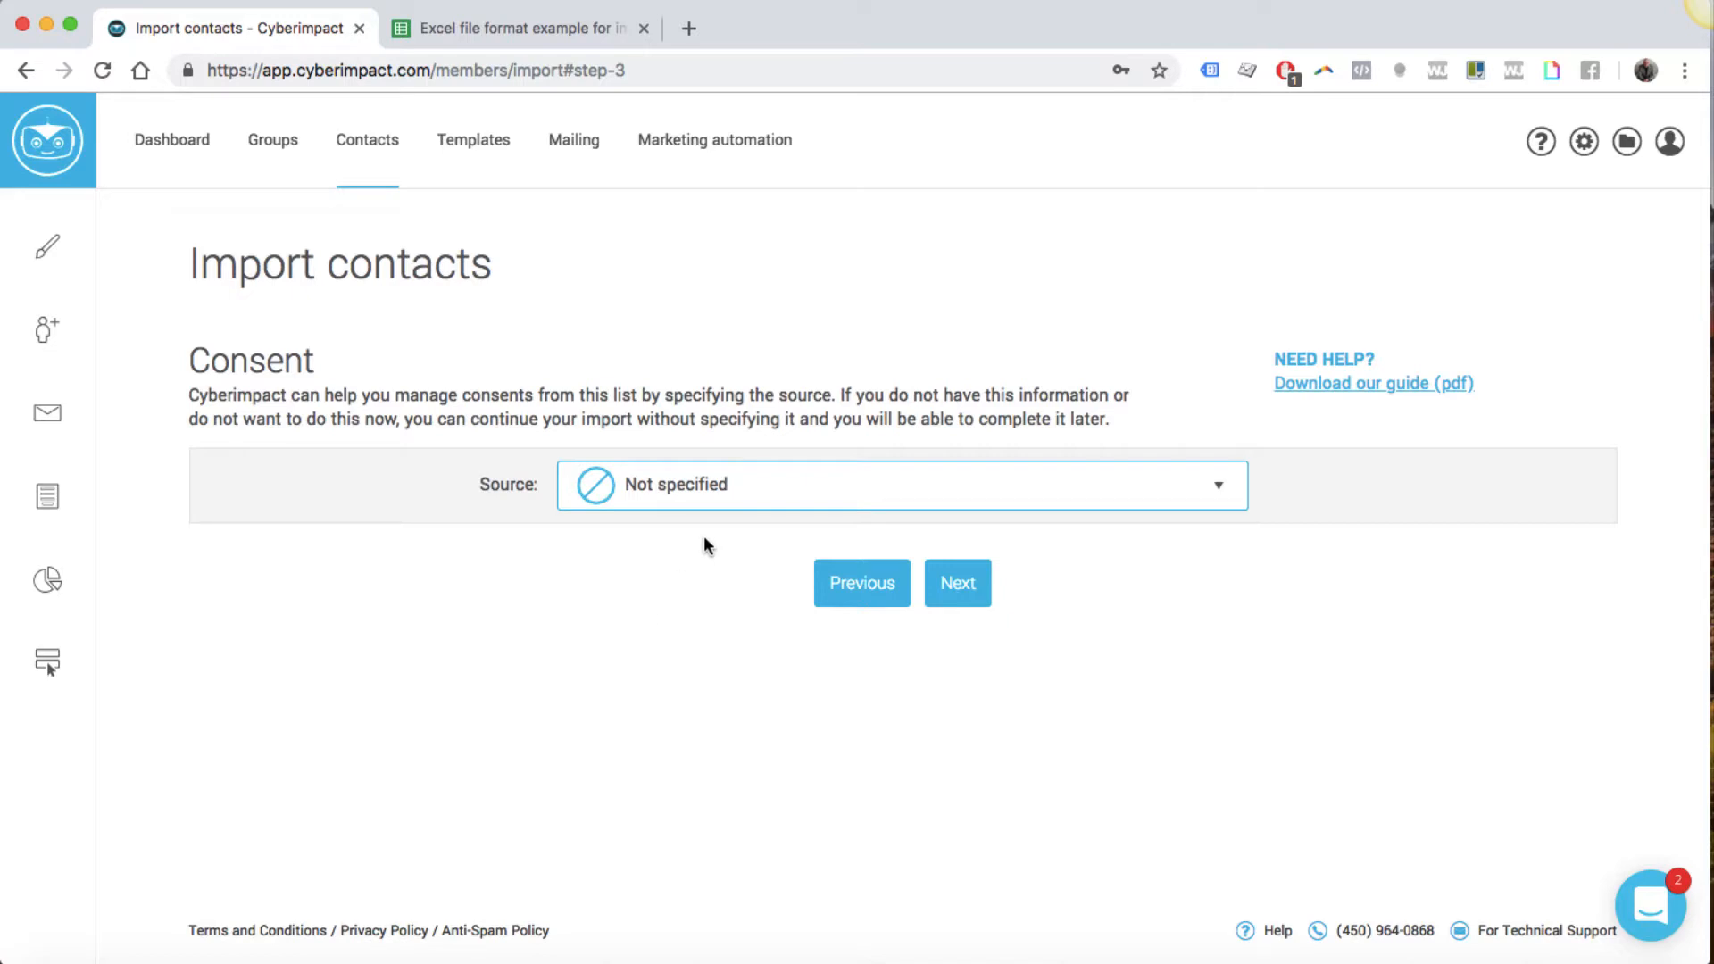
Step: Set the consent source to Active clients and continue without a default date or proof of consent
left_click(706, 487)
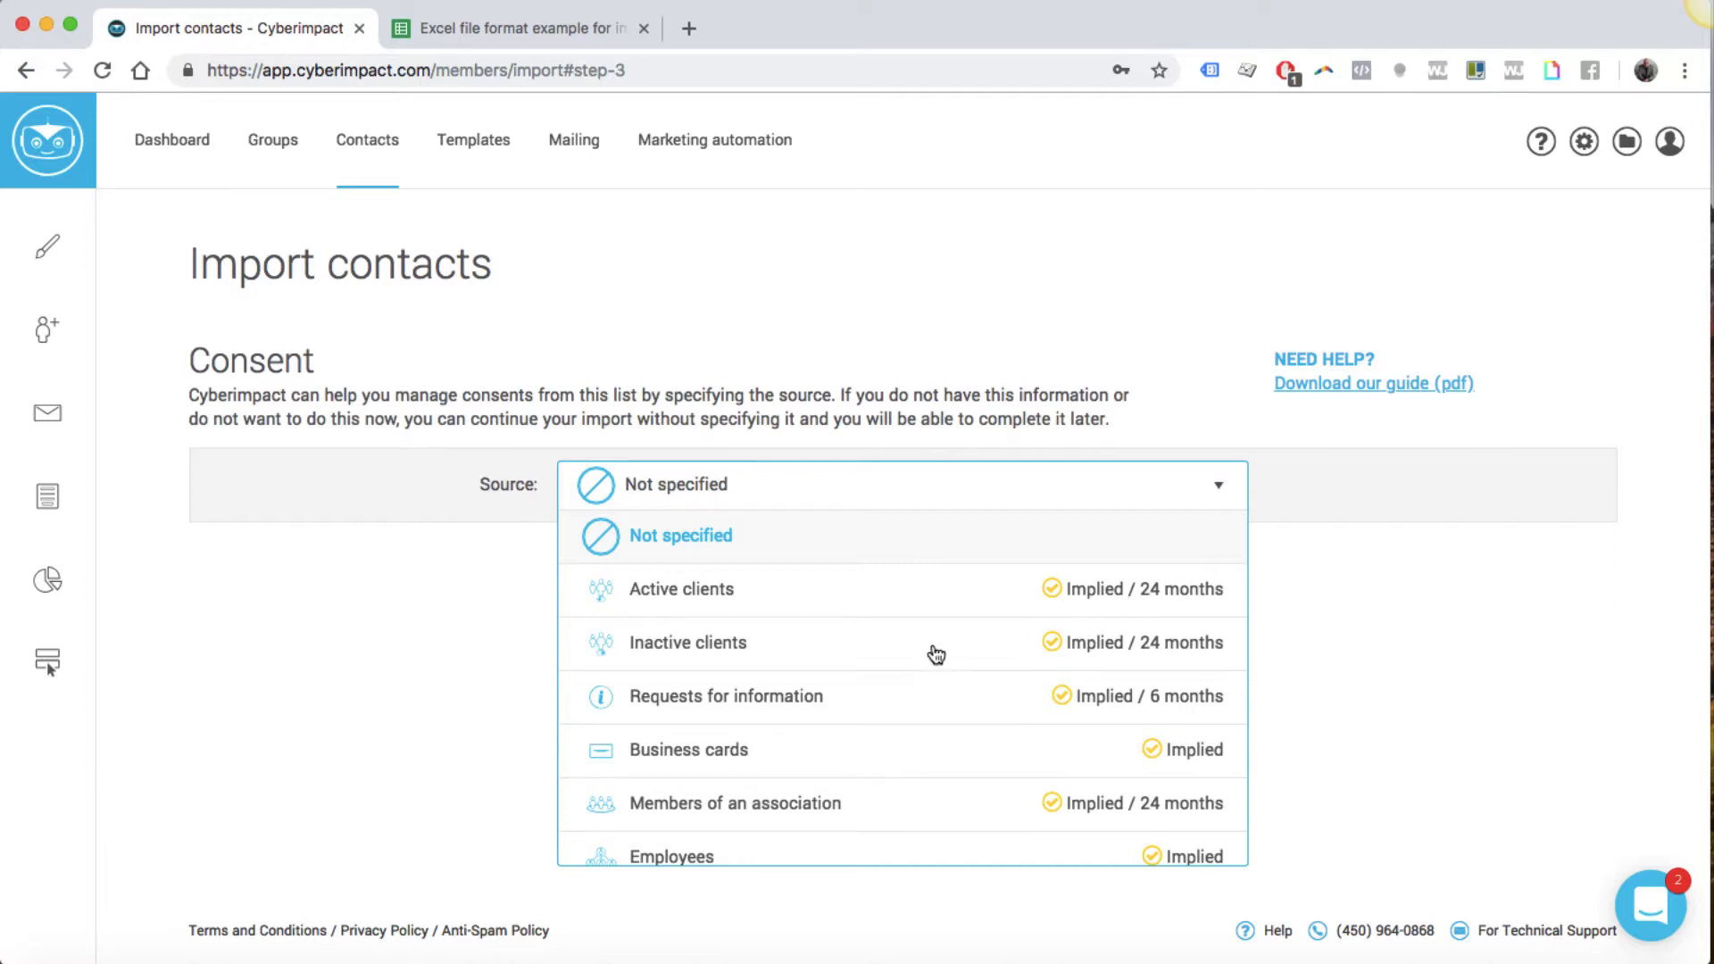
left_click(716, 606)
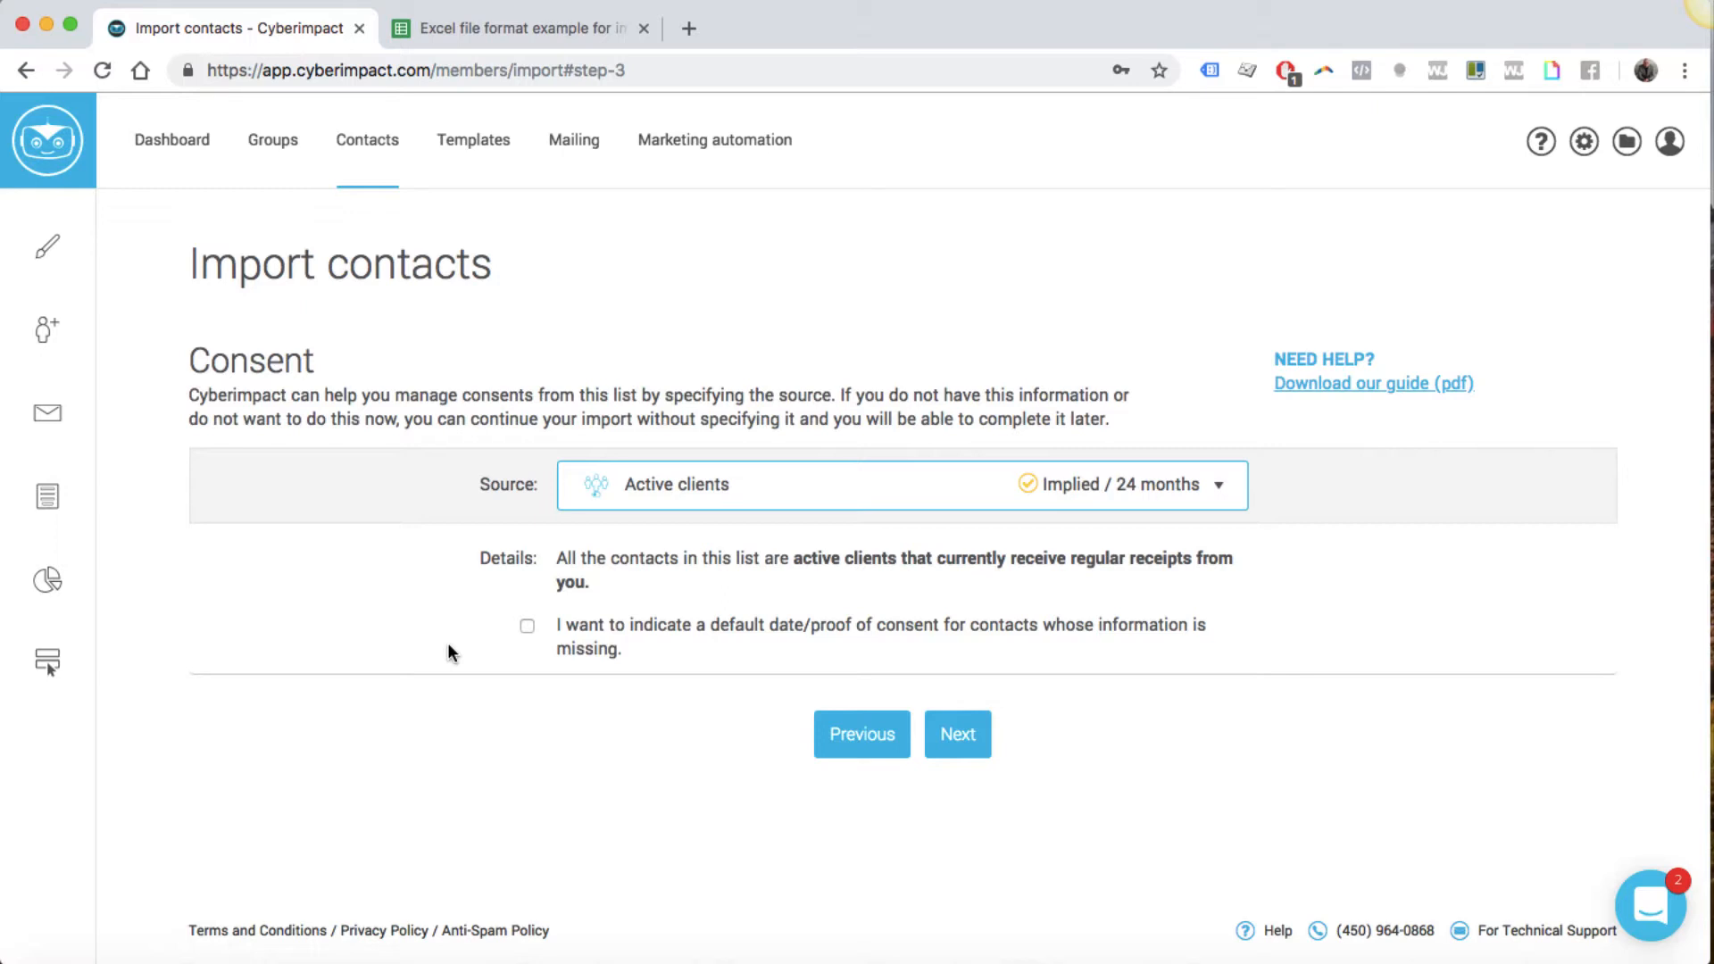
left_click(528, 627)
left_click(527, 628)
left_click(954, 776)
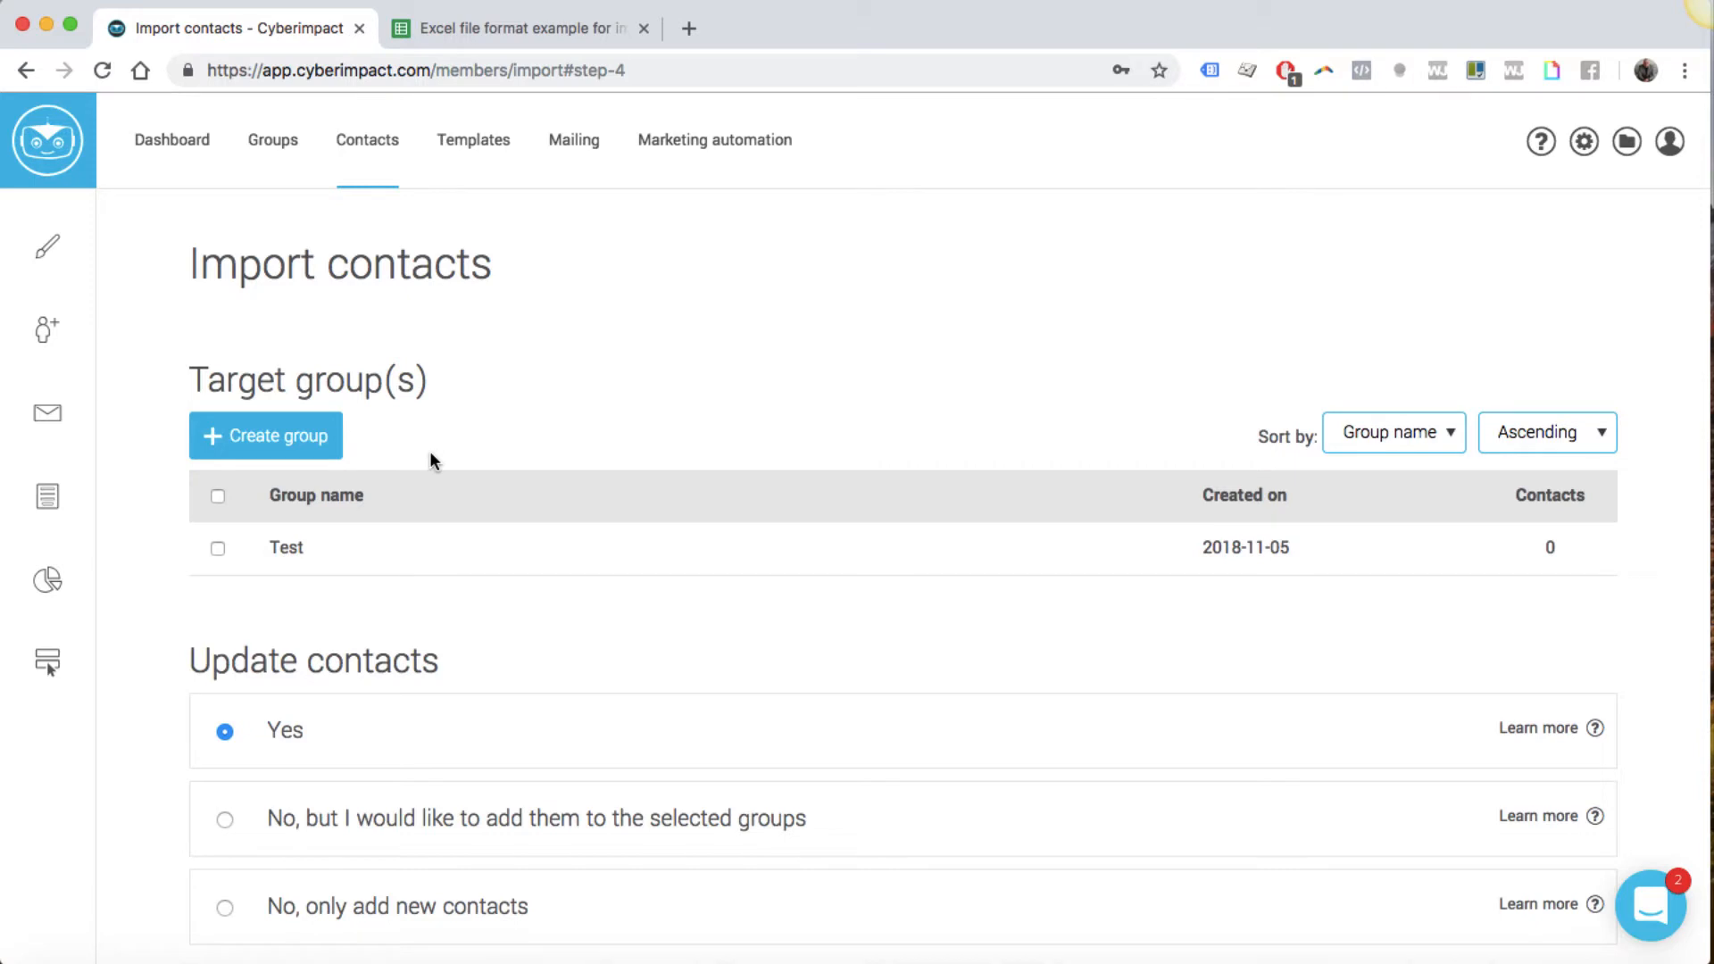
Step: Create a target group named Customers for the imported contacts
left_click(268, 446)
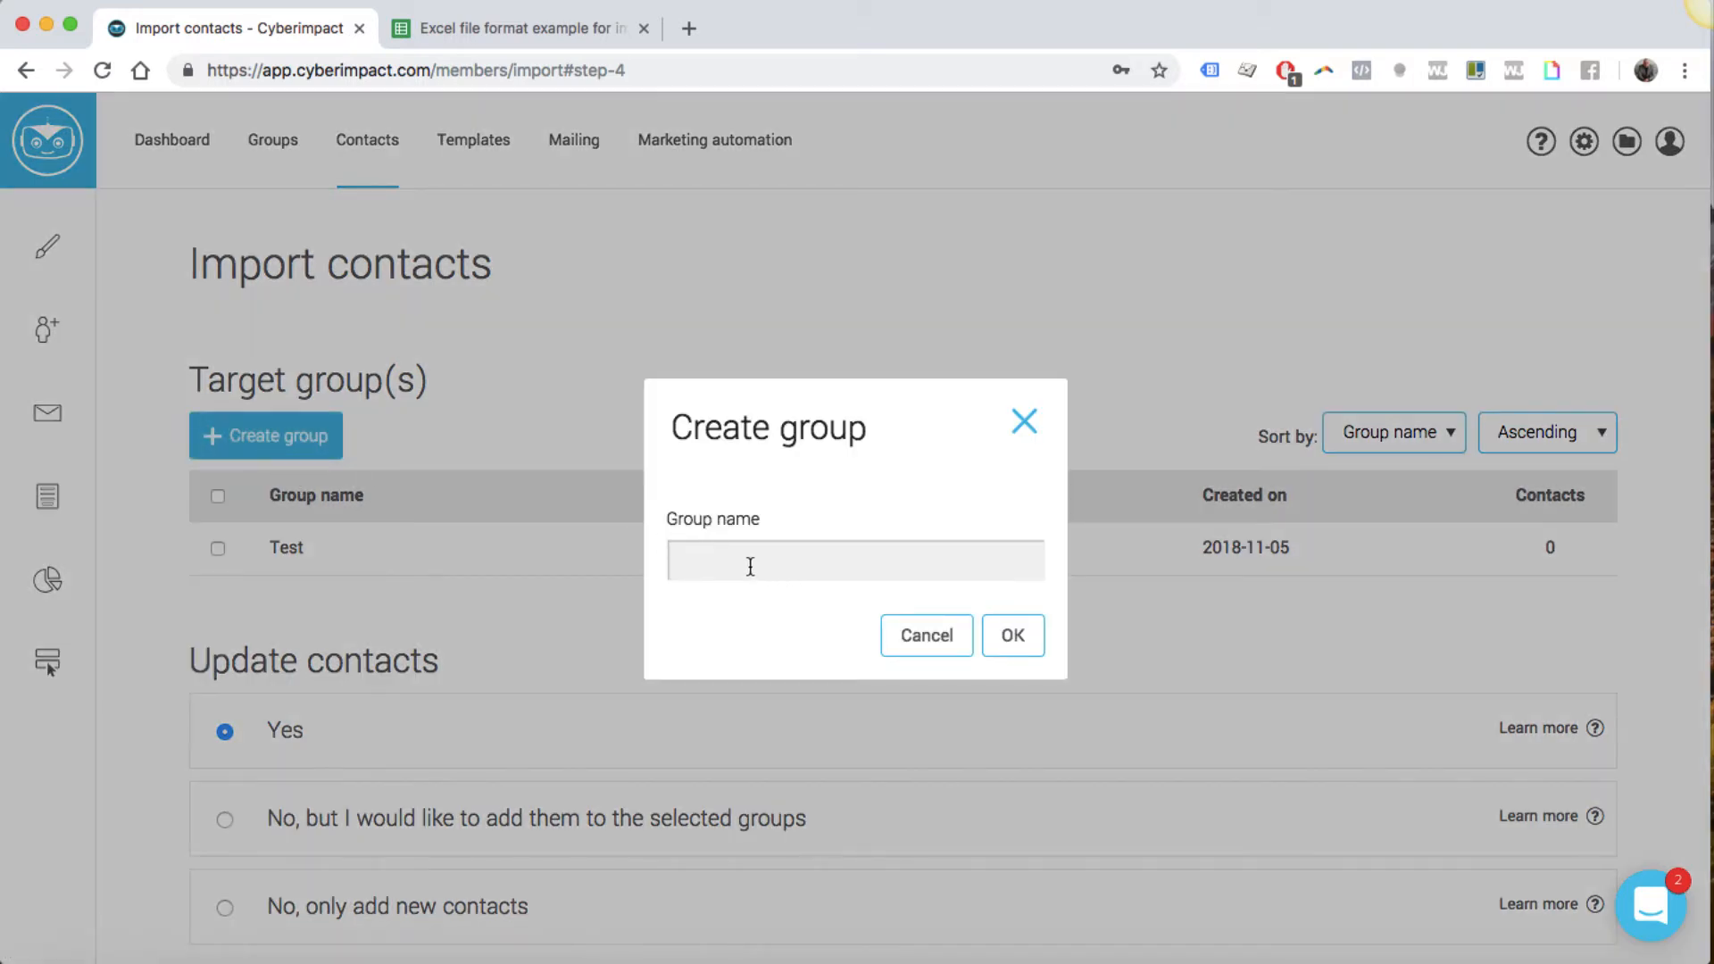
type("Customers")
left_click(1007, 637)
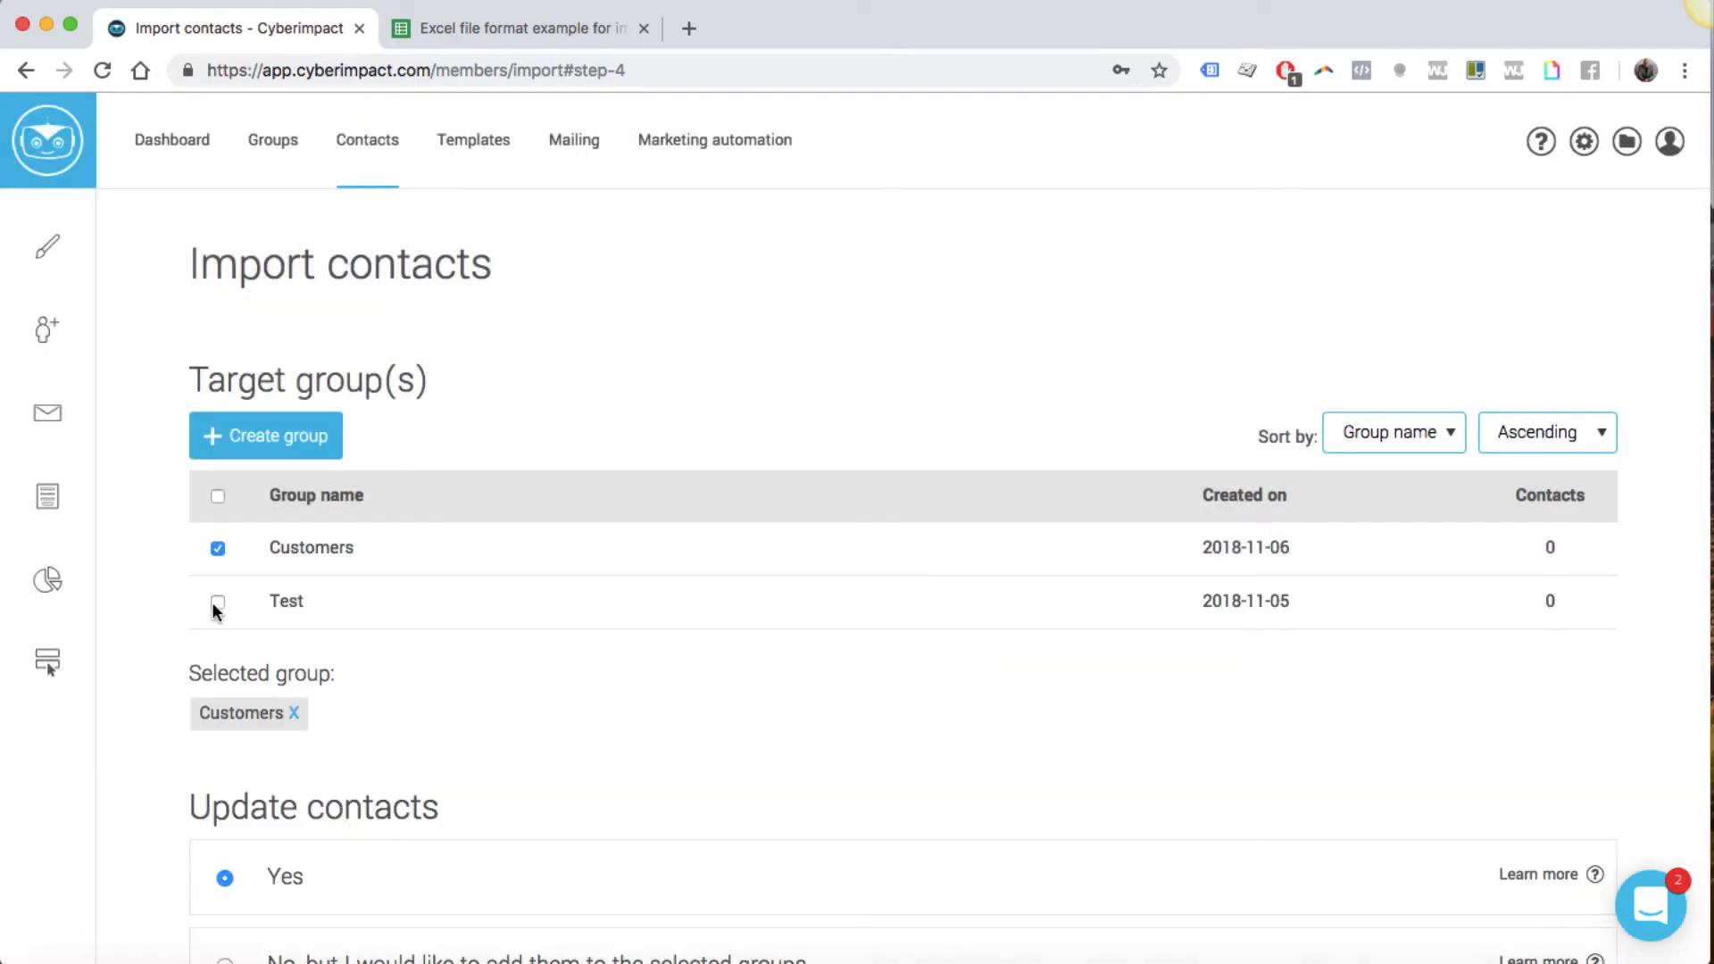
Step: Import the contacts into the Customers group with Update contacts left at Yes, and dismiss the import summary
scroll(519, 680, "down", 3)
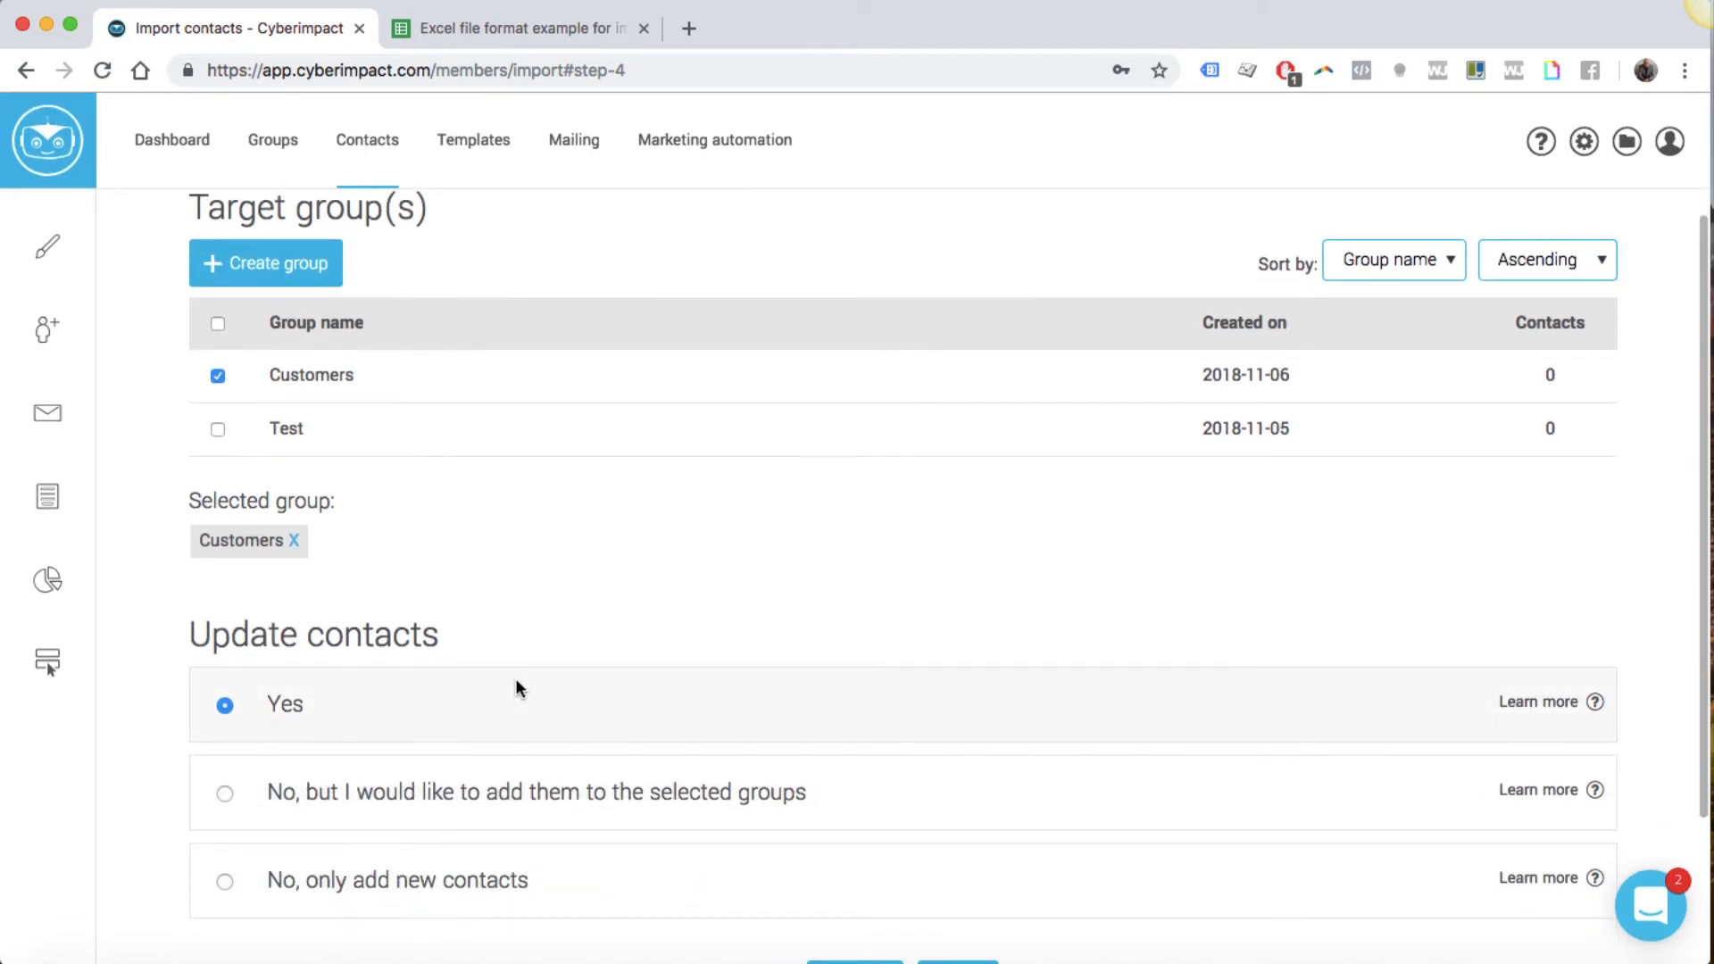
scroll(516, 686, "down", 2)
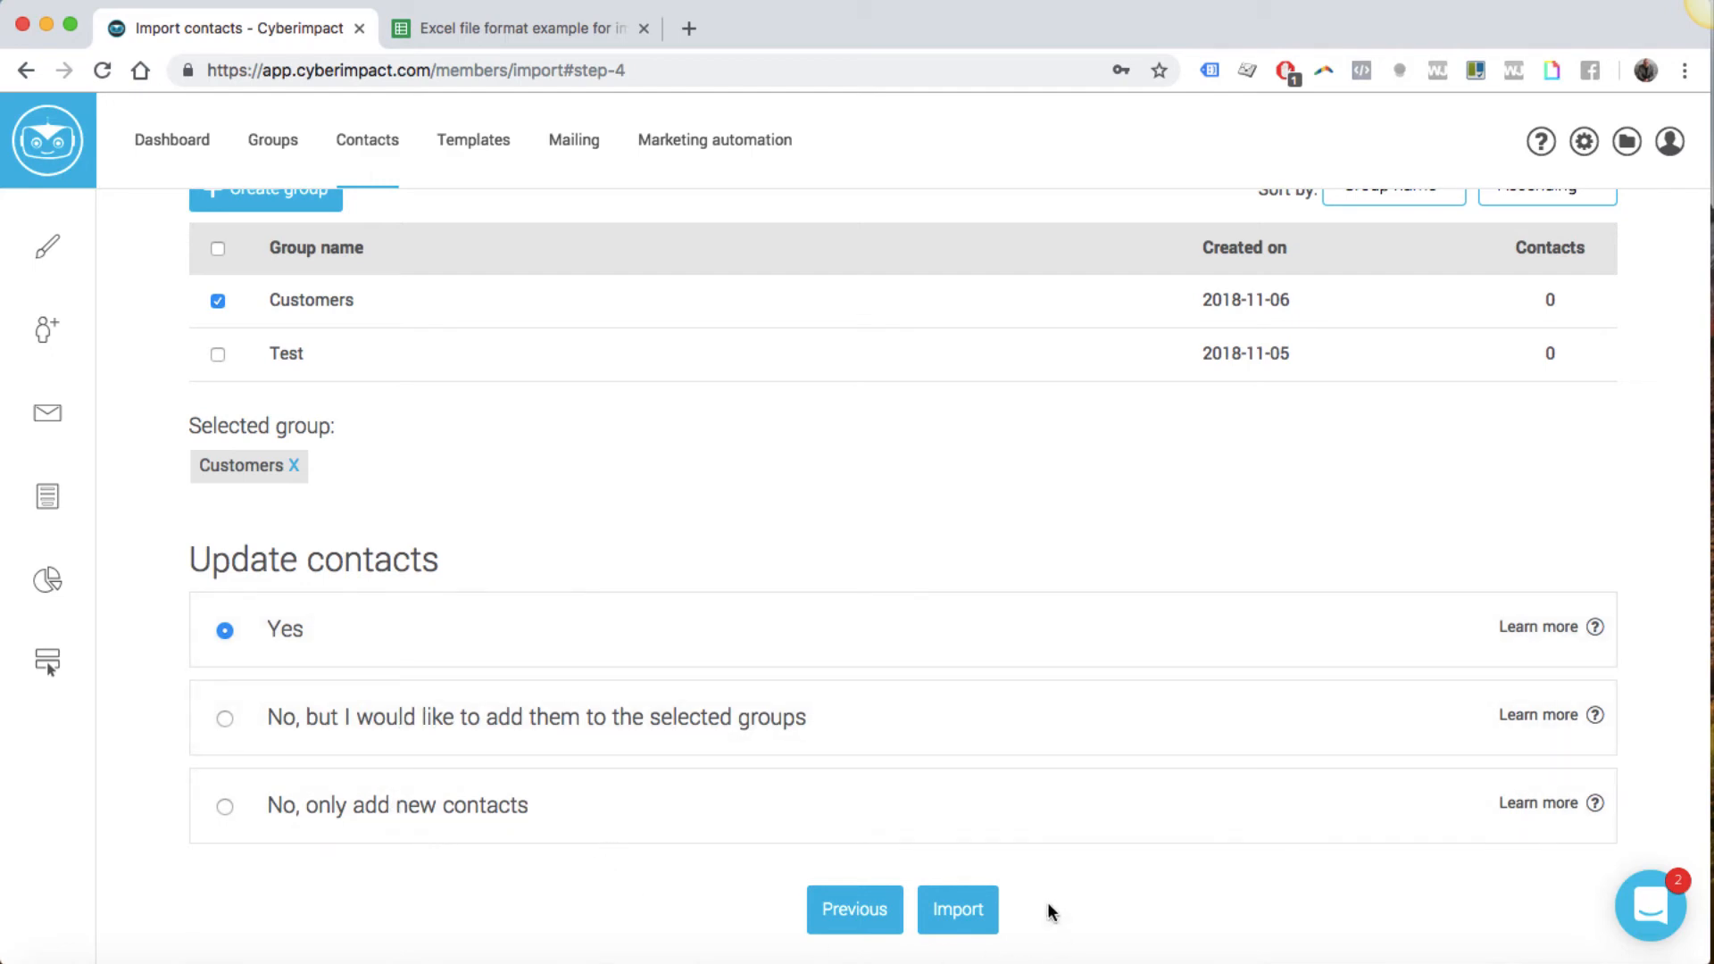
left_click(952, 911)
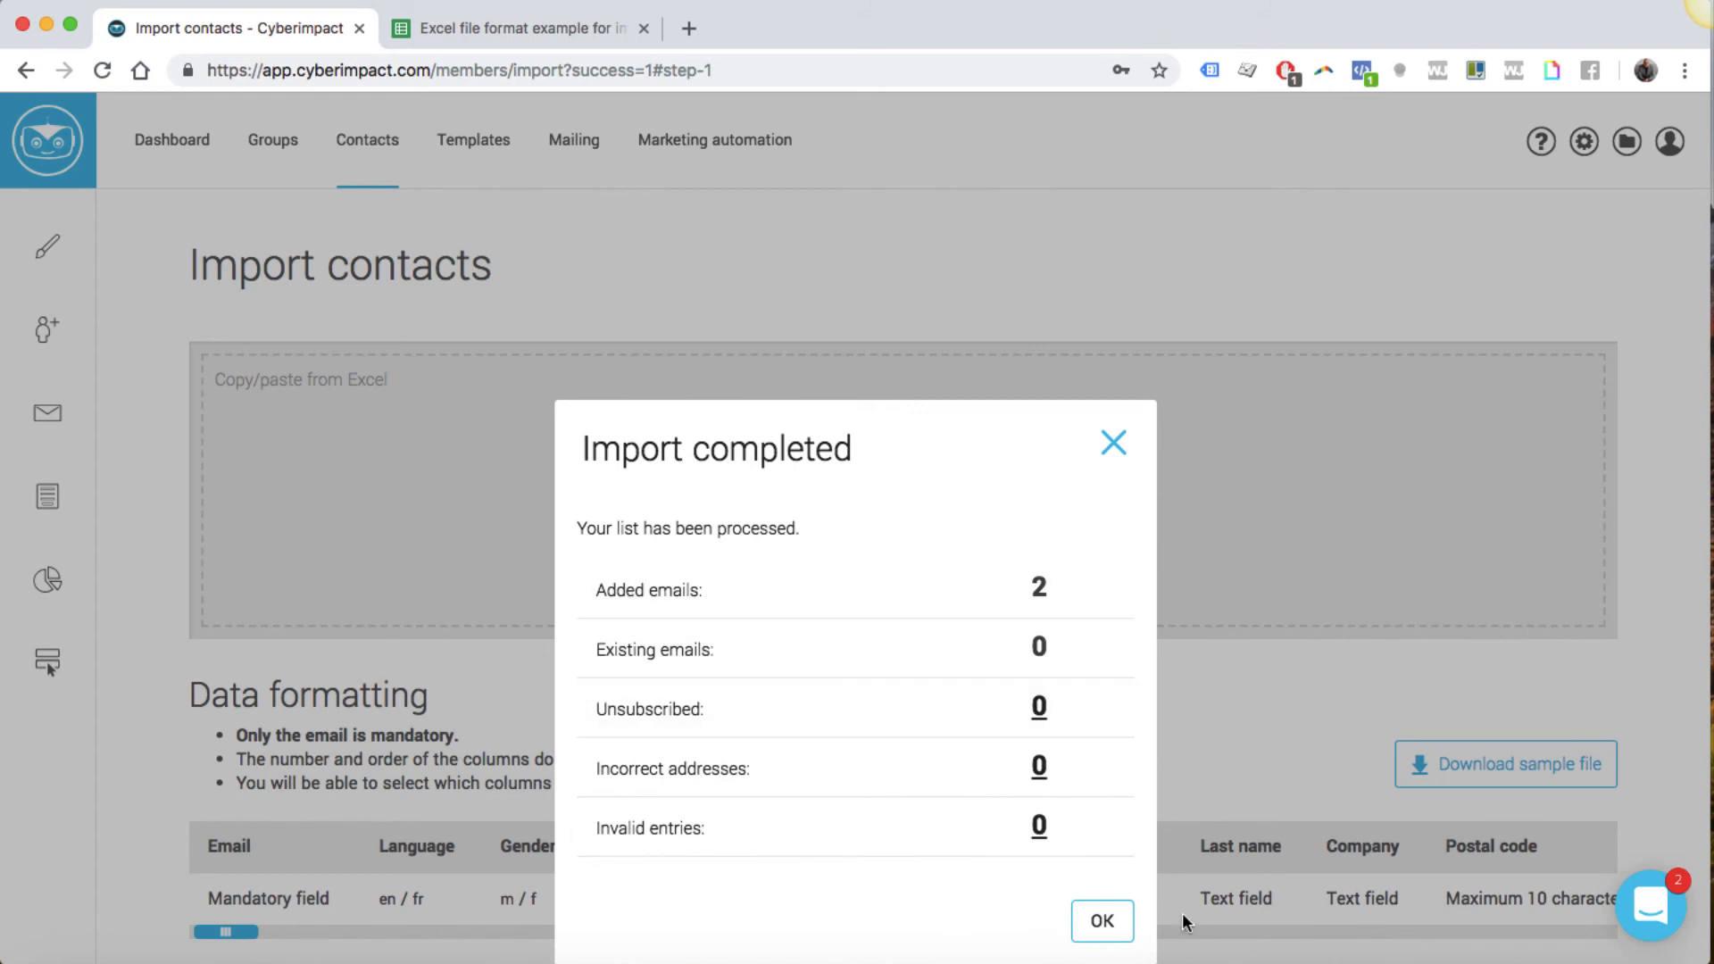
left_click(1091, 914)
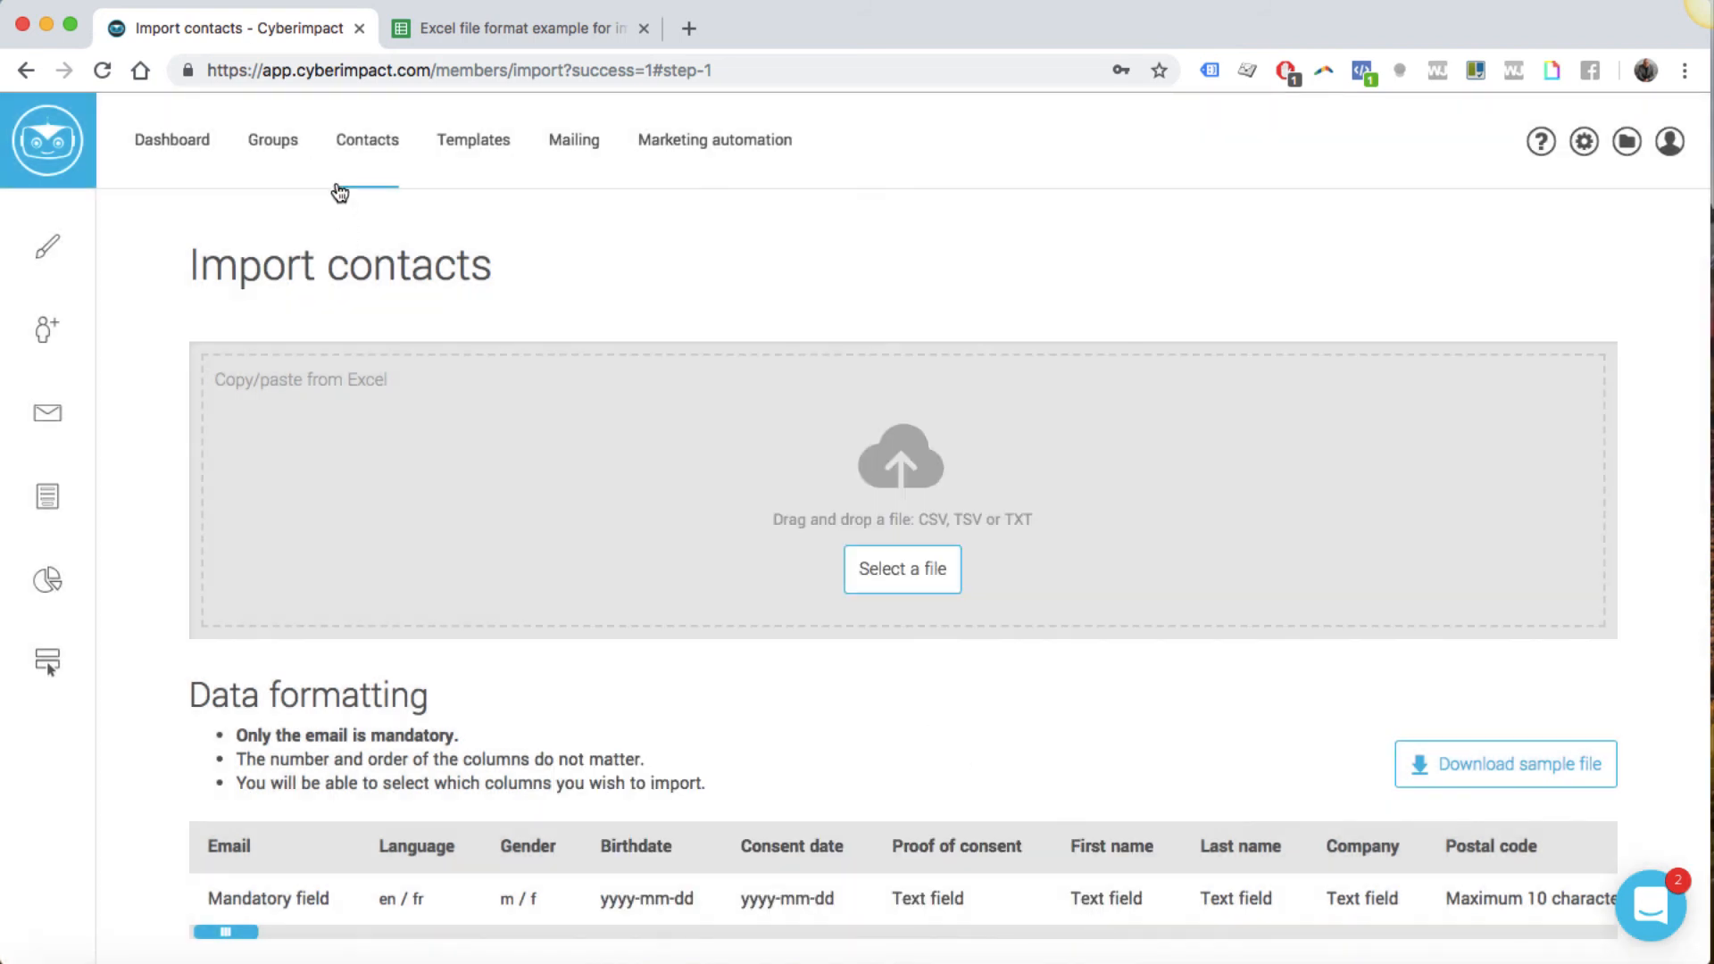
Step: Open the Customers group from the groups list to view its imported contacts
left_click(286, 145)
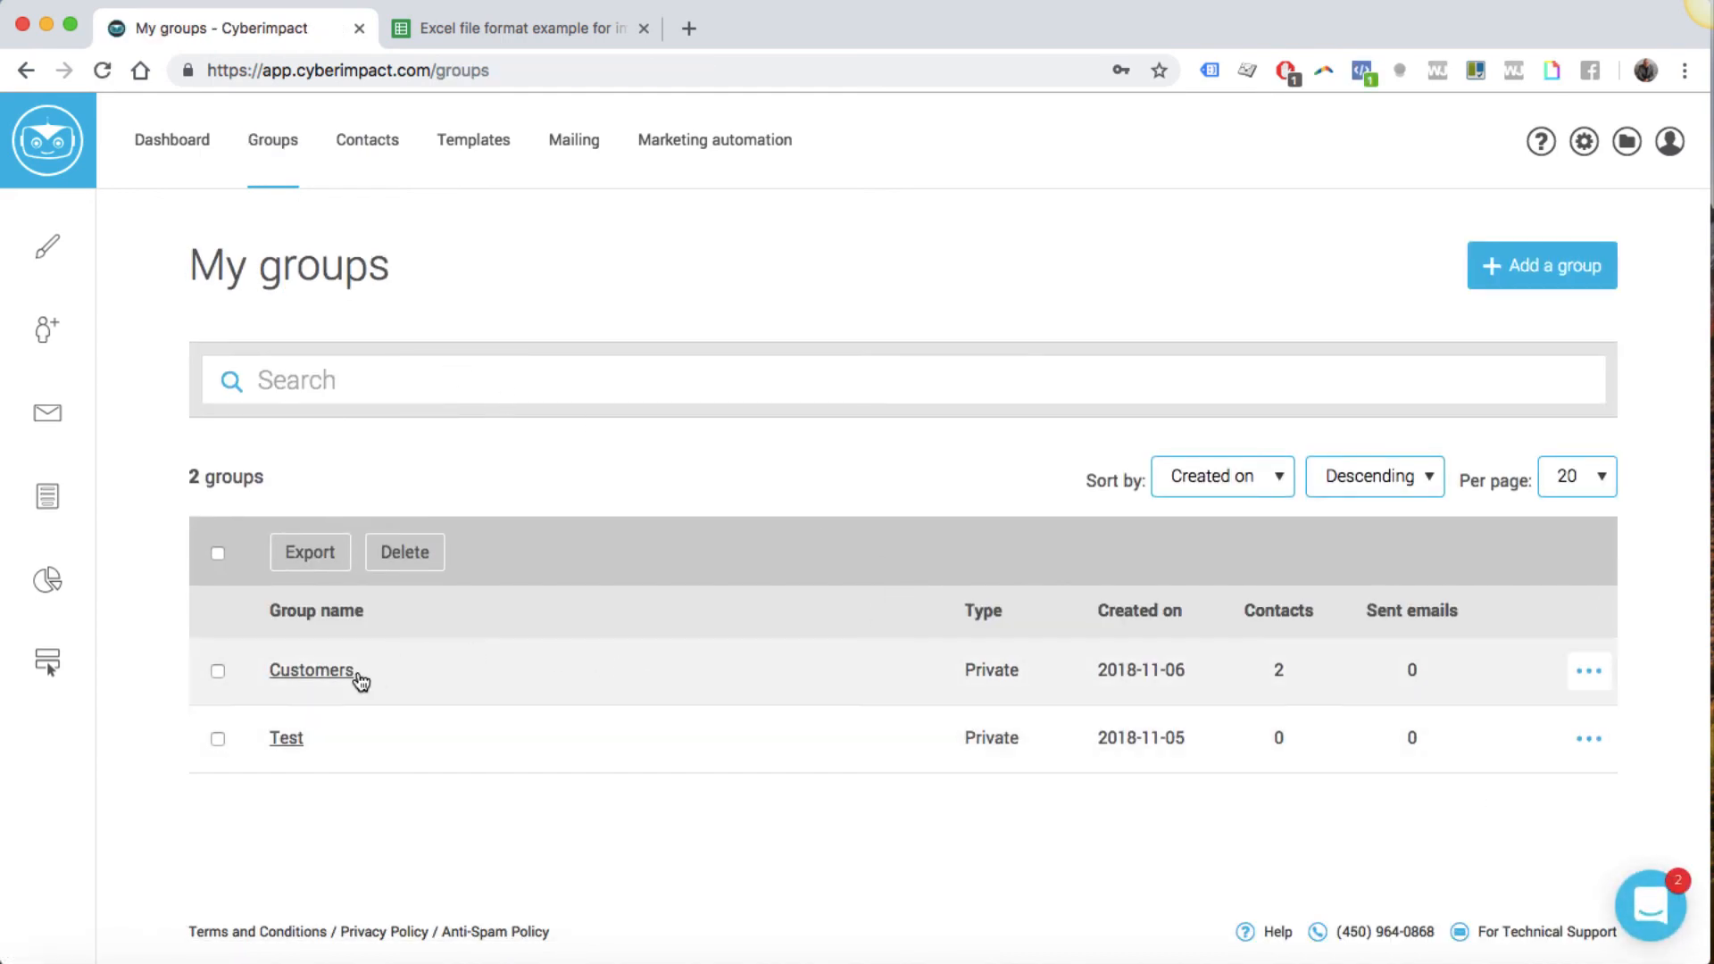
left_click(337, 680)
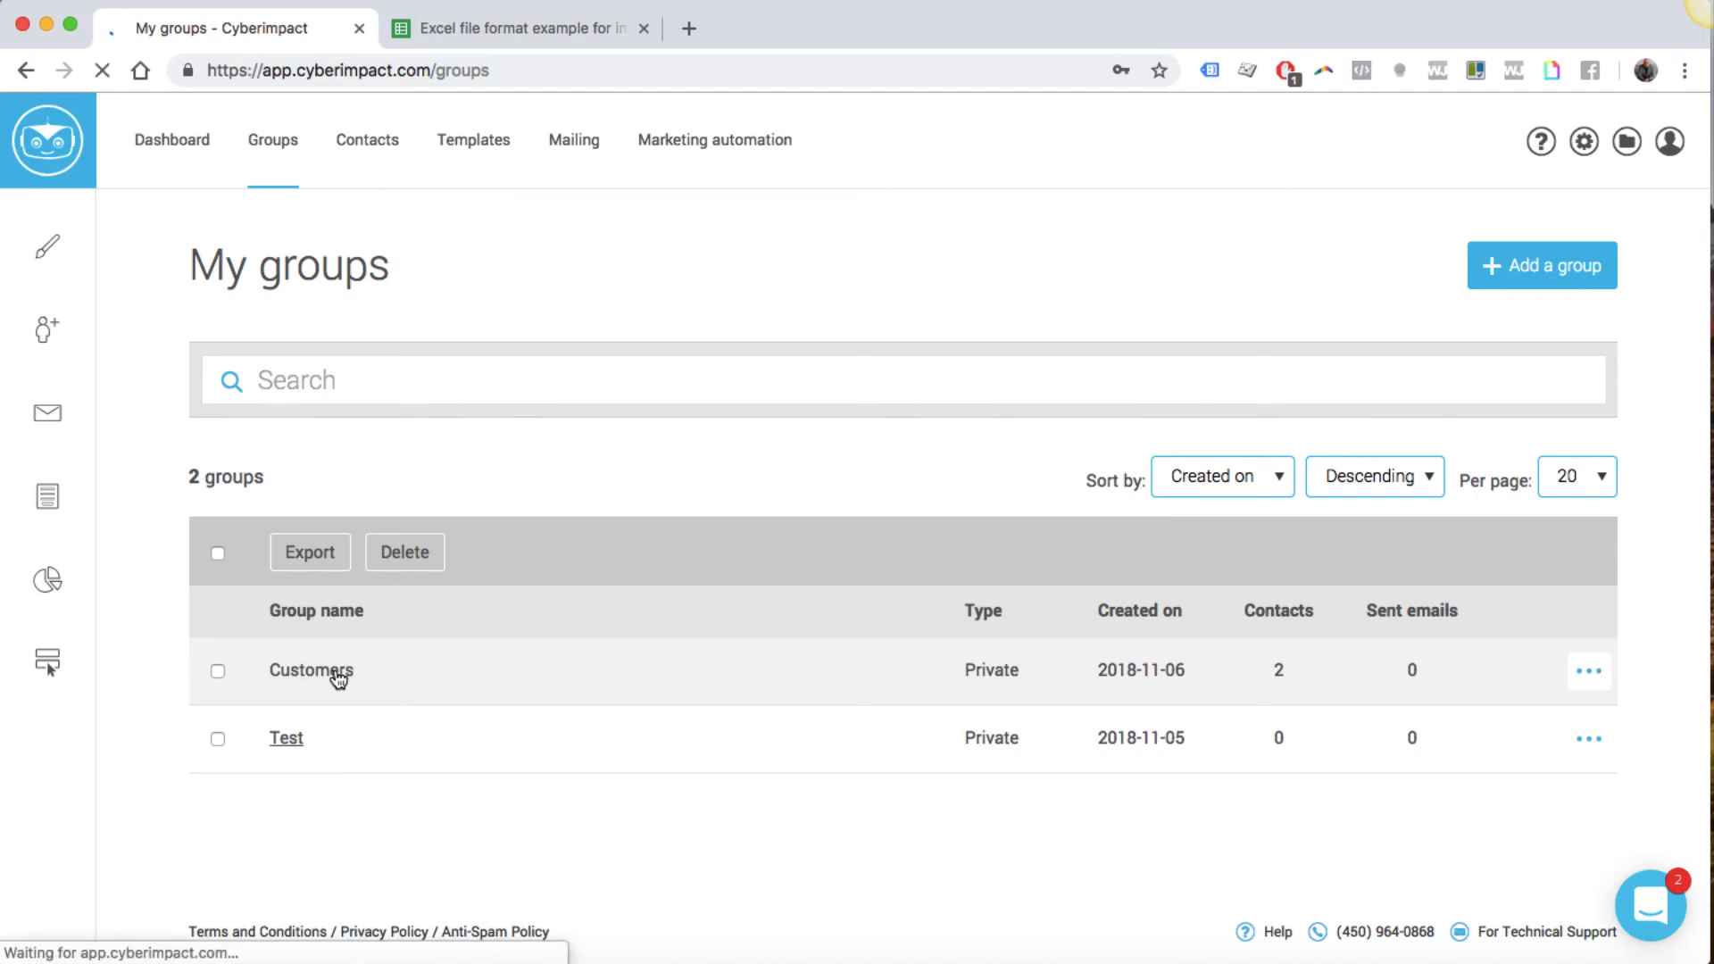